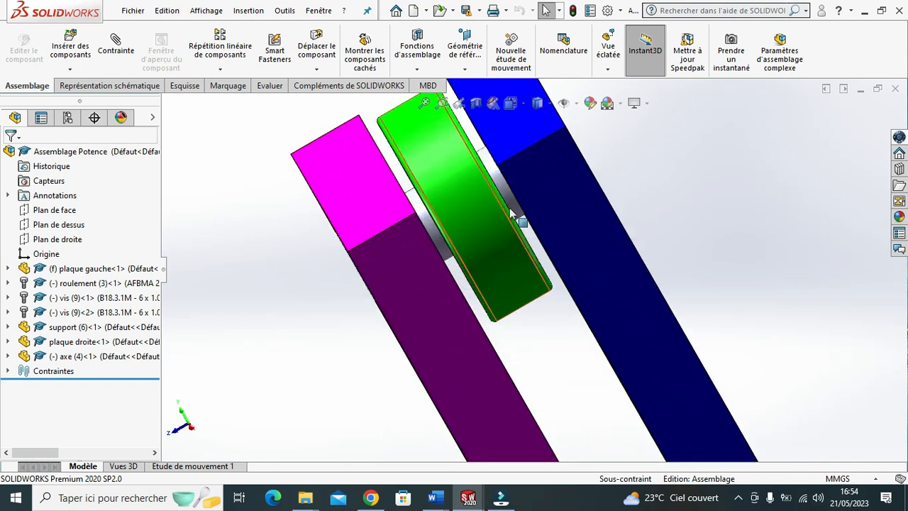
# - Examine the finished Potence assembly from several sides, including the roller, support and both plates
pyautogui.scroll(4, 677, 238)
pyautogui.scroll(4, 677, 240)
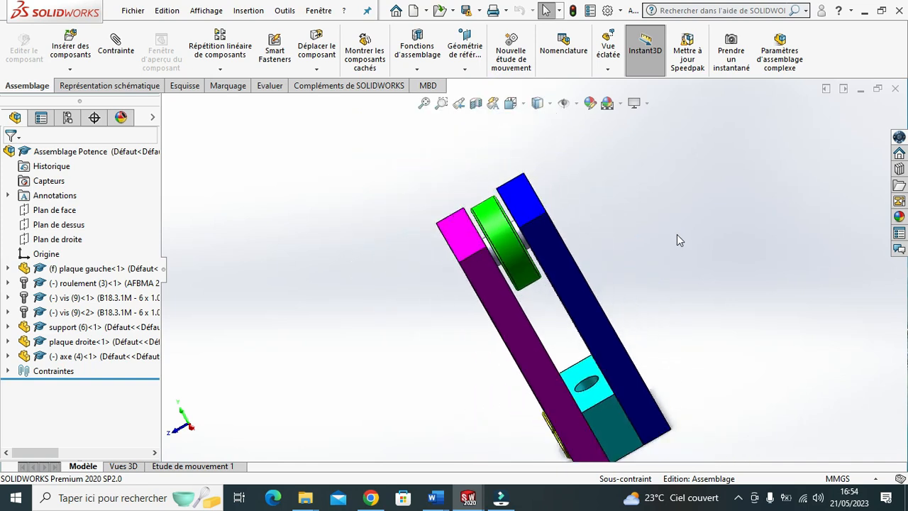
pyautogui.moveTo(678, 266); pyautogui.dragTo(616, 321, button='middle')
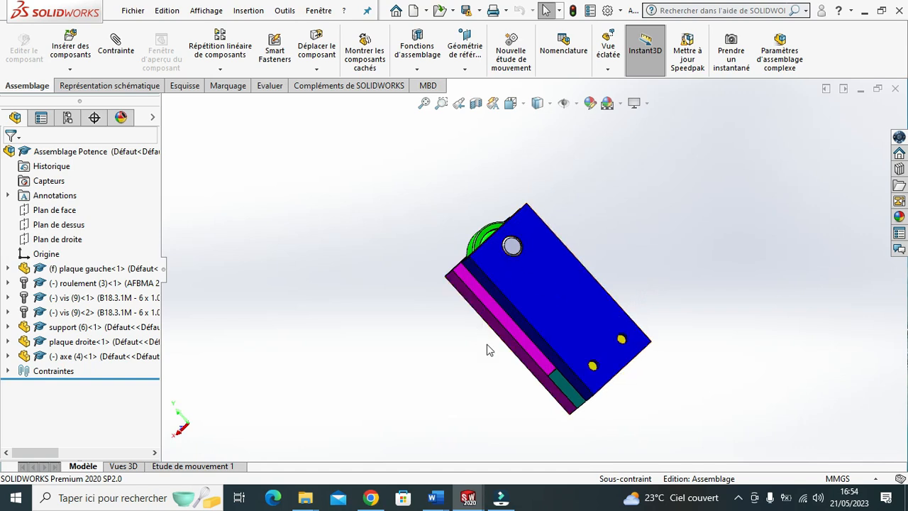
pyautogui.moveTo(381, 324); pyautogui.dragTo(476, 286, button='middle')
pyautogui.moveTo(419, 314); pyautogui.dragTo(464, 266, button='middle')
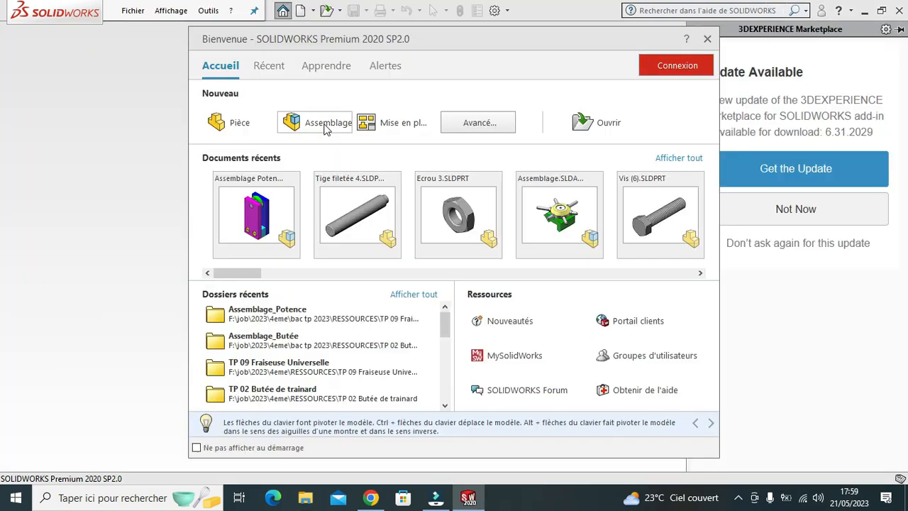
# - Create a new assembly and place the plaque gauche part from the Assemblage_Potence folder as its first component
pyautogui.click(325, 125)
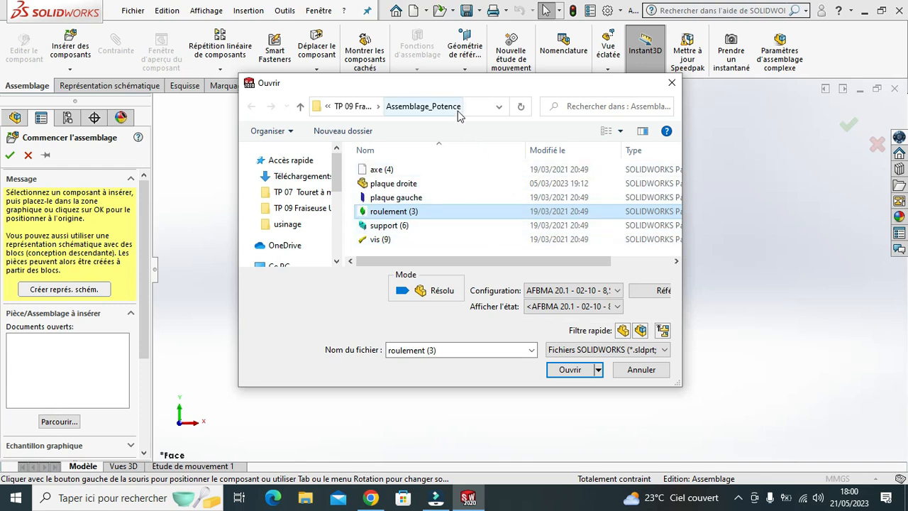
pyautogui.click(427, 198)
pyautogui.click(571, 370)
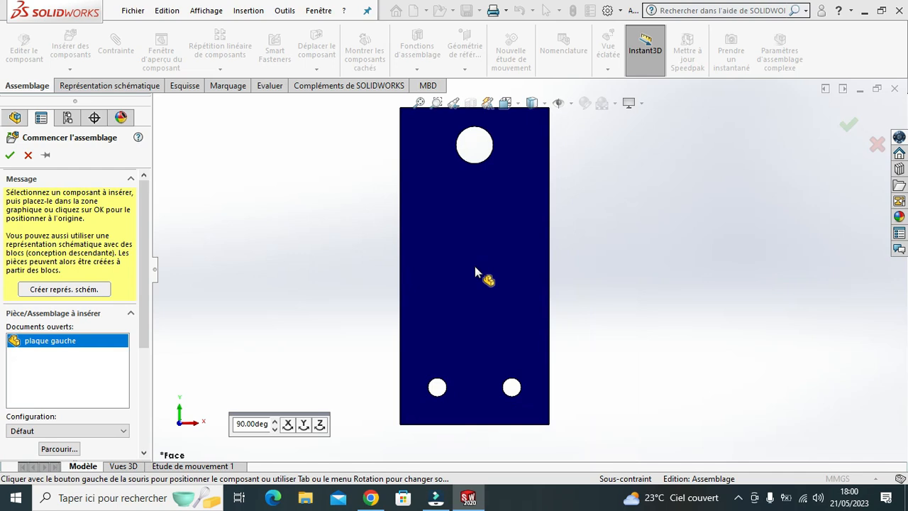
pyautogui.click(474, 266)
pyautogui.click(535, 262)
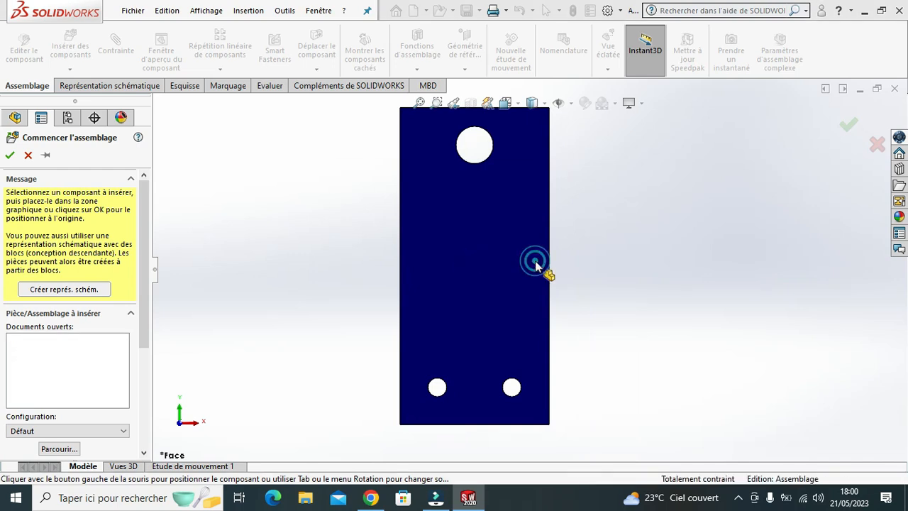
# - Set the view of the assembly to the trimetric orientation
pyautogui.click(518, 104)
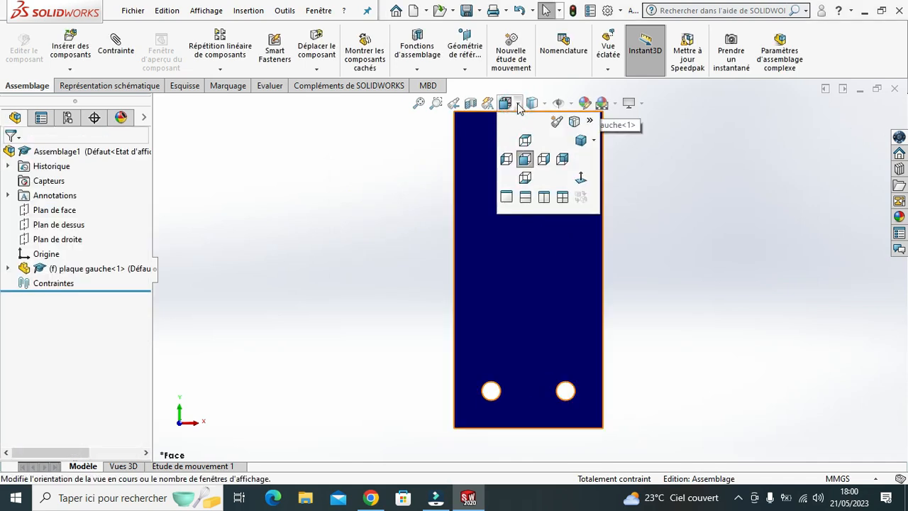
pyautogui.click(590, 140)
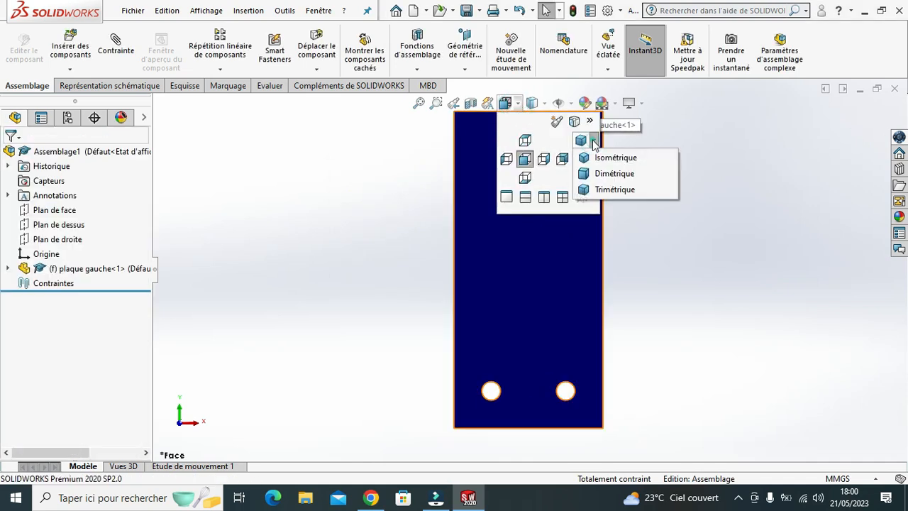
pyautogui.click(601, 190)
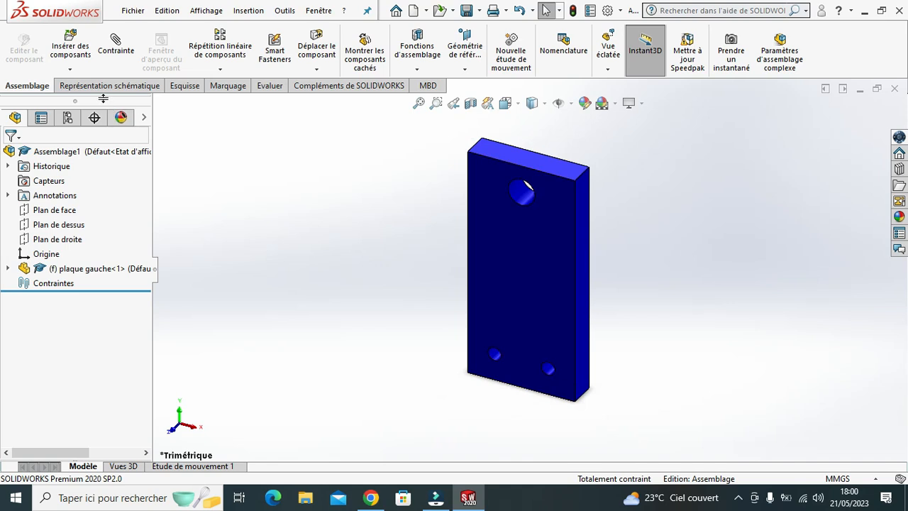
# - Insert the axe (4) part rotated 90° about Y and place it freely beside plaque gauche
pyautogui.click(71, 49)
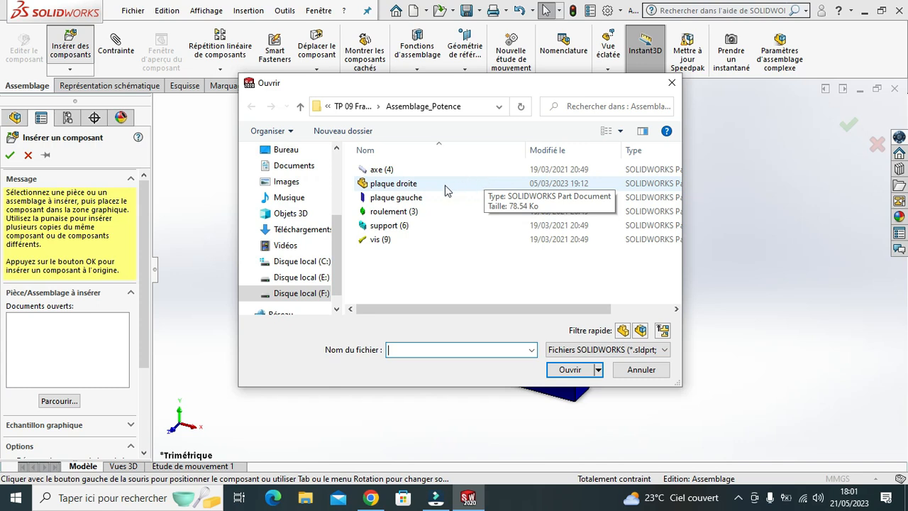
pyautogui.click(383, 169)
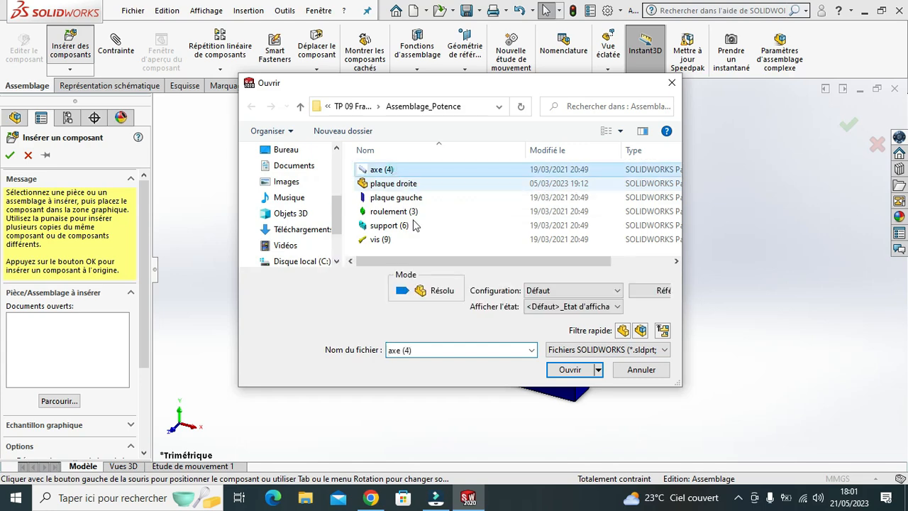
pyautogui.click(572, 369)
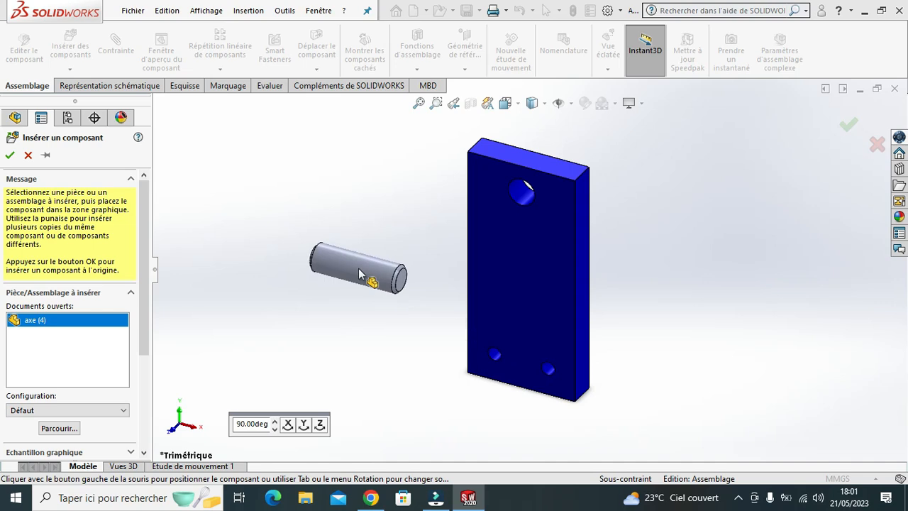
pyautogui.click(303, 425)
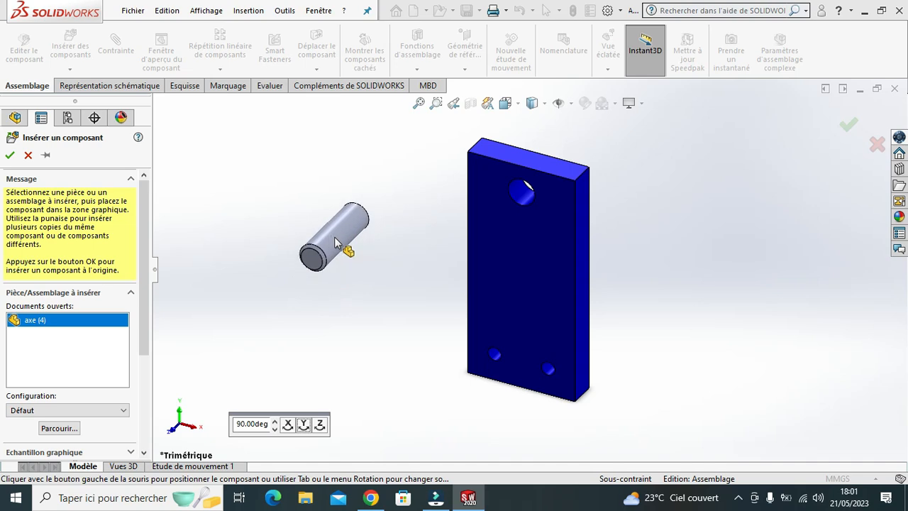
pyautogui.click(334, 237)
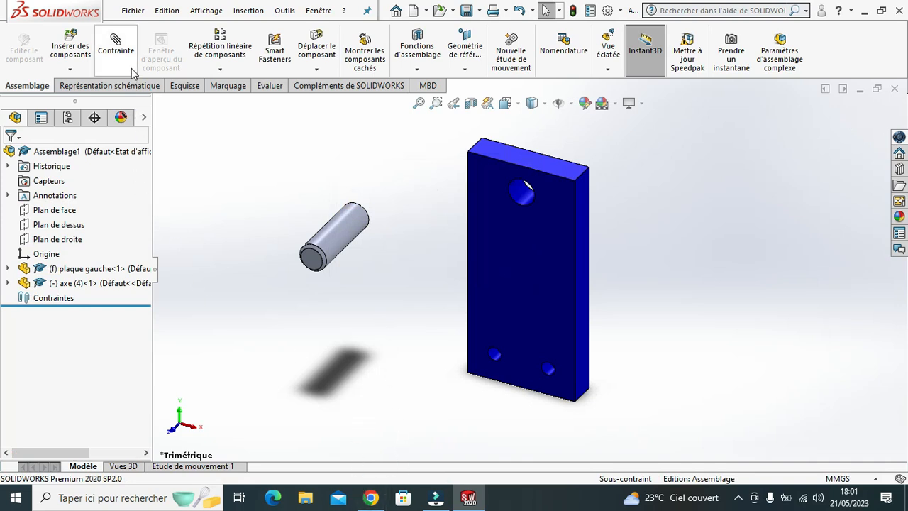
# - Insert the plaque droite part and place it freely in front of plaque gauche
pyautogui.click(72, 50)
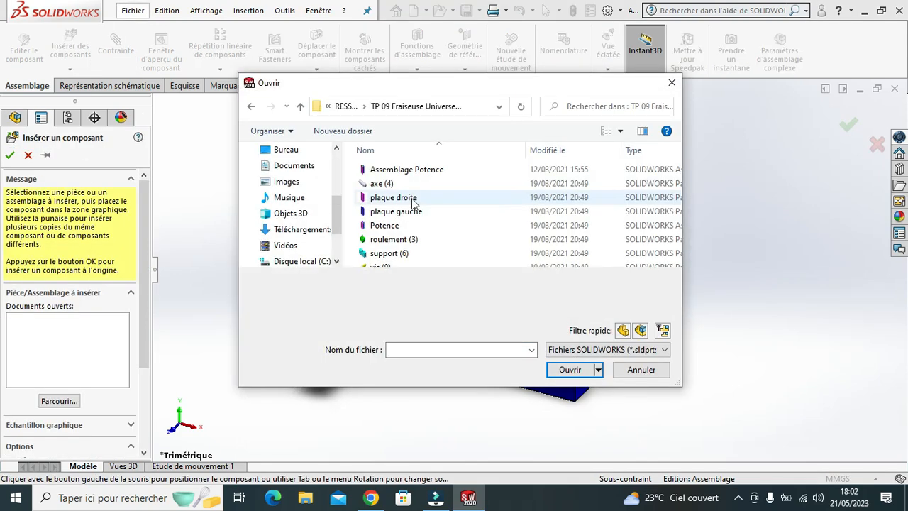
pyautogui.click(396, 198)
pyautogui.click(570, 369)
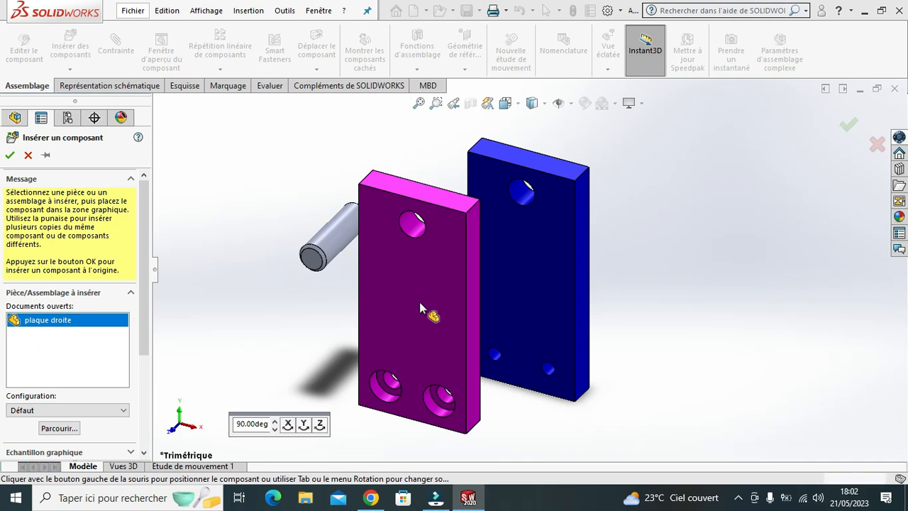
pyautogui.click(421, 305)
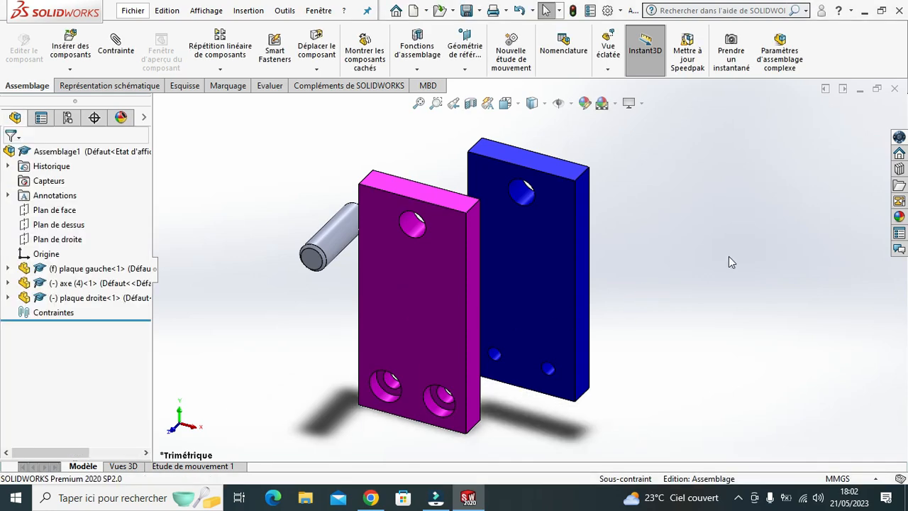
# - Add a coaxial mate between the cylindrical face of axe (4) and the upper hole of plaque droite
pyautogui.moveTo(678, 281); pyautogui.dragTo(727, 228, button='middle')
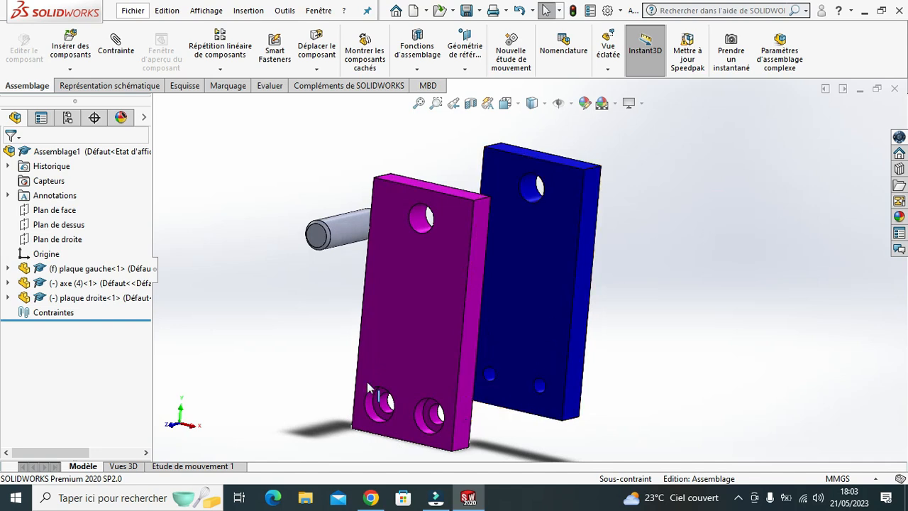
pyautogui.click(351, 240)
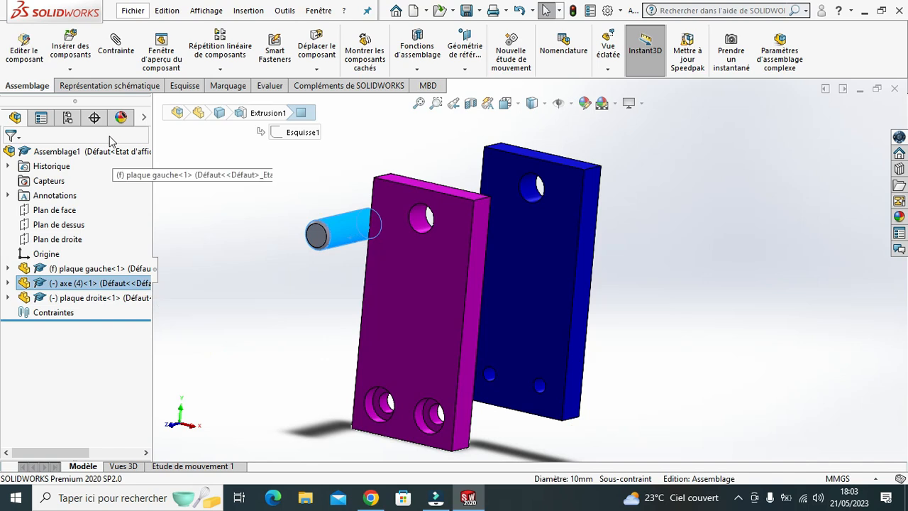
pyautogui.click(116, 43)
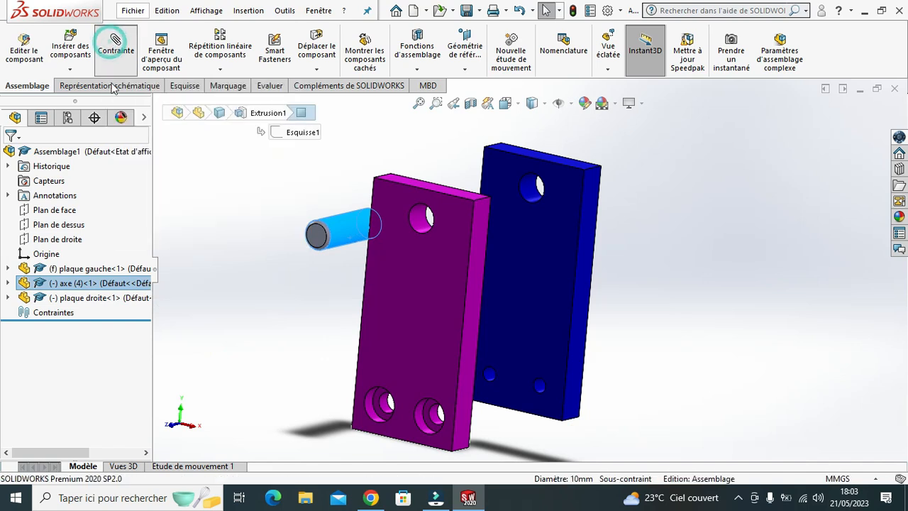
pyautogui.click(419, 227)
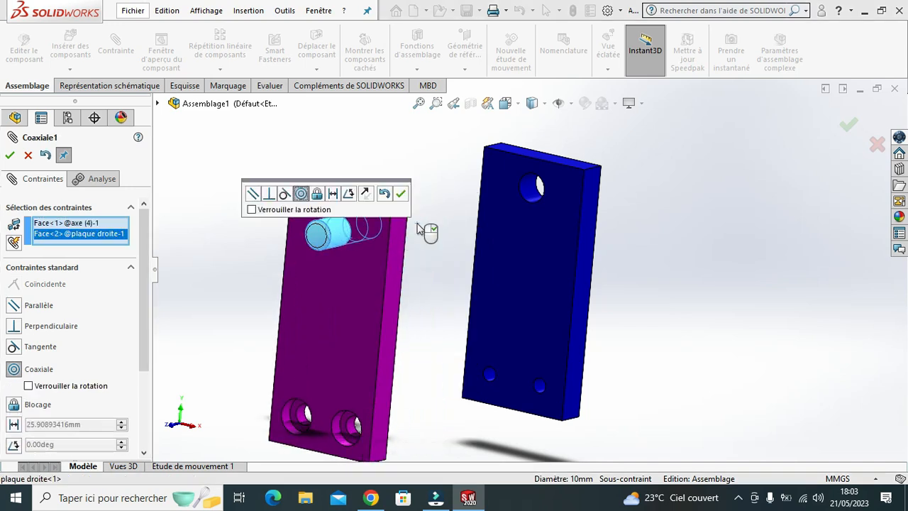
pyautogui.click(400, 198)
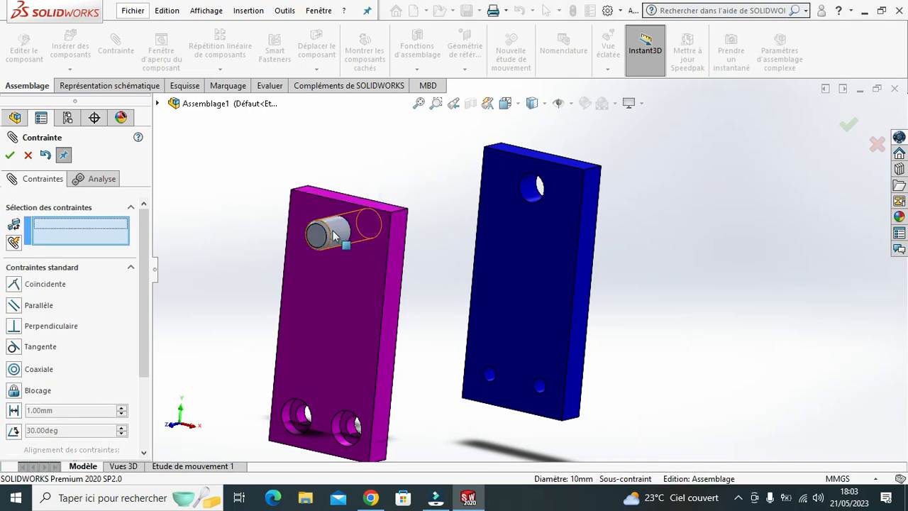
# - Slide axe (4) through plaque droite and mate it coaxially with the upper hole of plaque gauche
pyautogui.moveTo(333, 237); pyautogui.dragTo(386, 219)
pyautogui.moveTo(717, 263); pyautogui.dragTo(700, 275, button='middle')
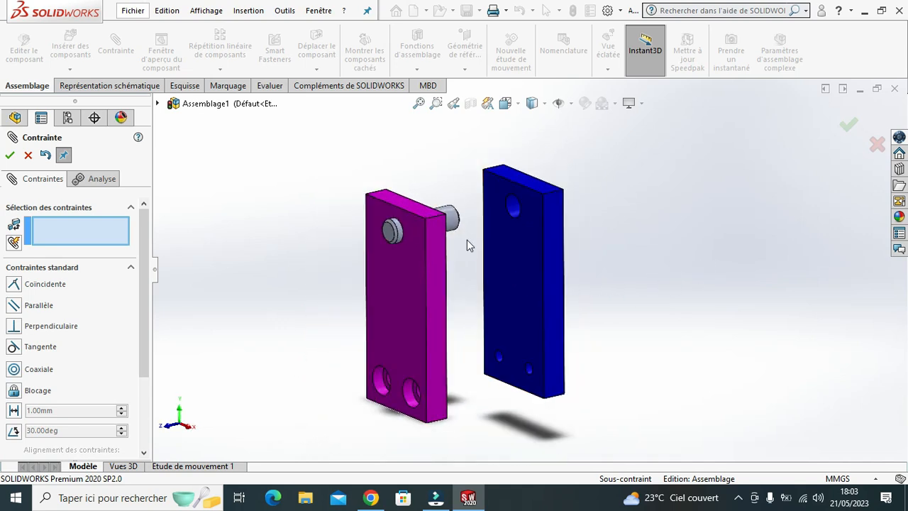
pyautogui.scroll(-4, 490, 232)
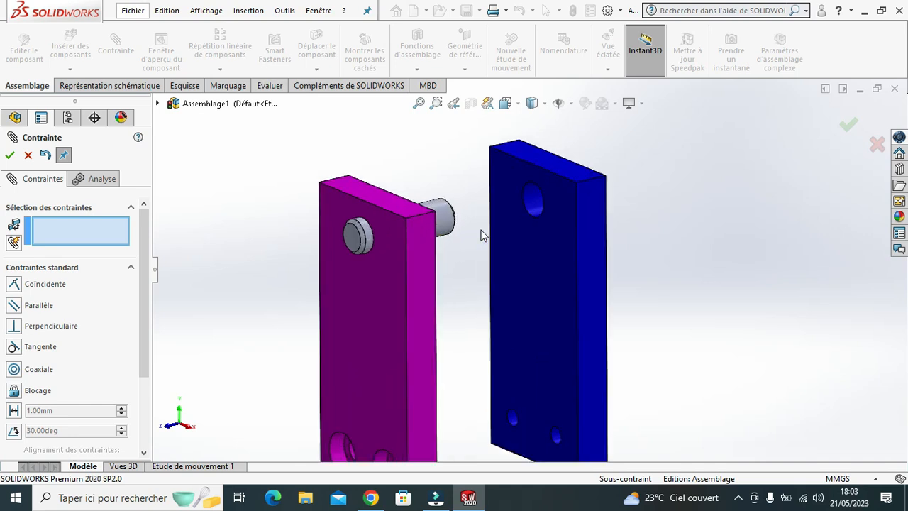
pyautogui.click(442, 230)
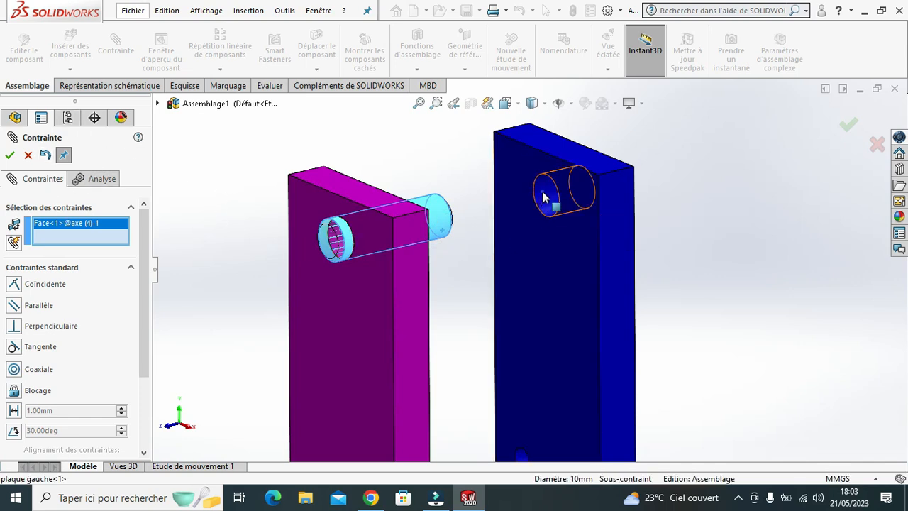
pyautogui.click(544, 199)
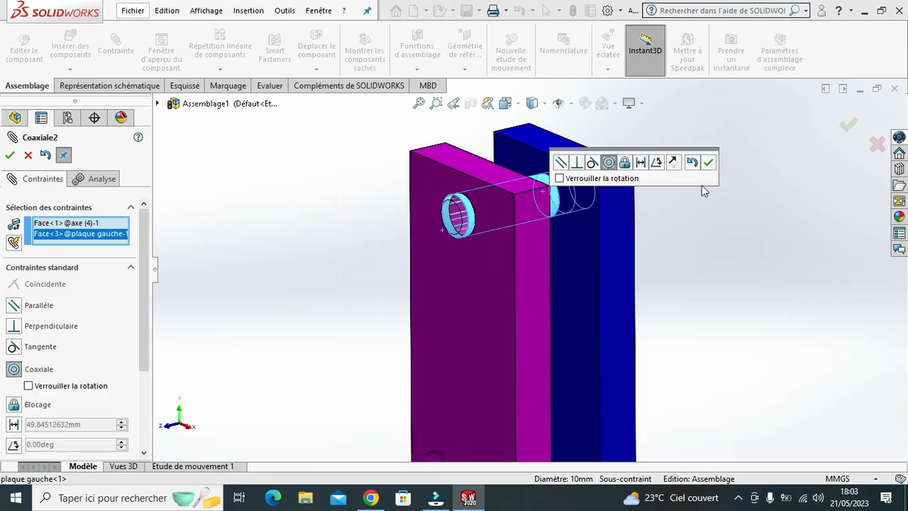
pyautogui.click(709, 163)
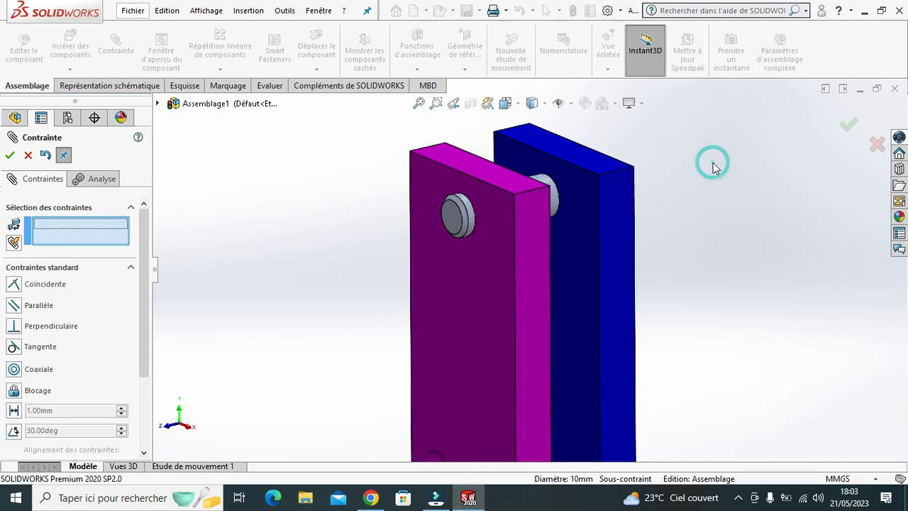
# - Swing plaque droite around the axe, bring it back roughly in line with plaque gauche, and finish mating
pyautogui.click(628, 257)
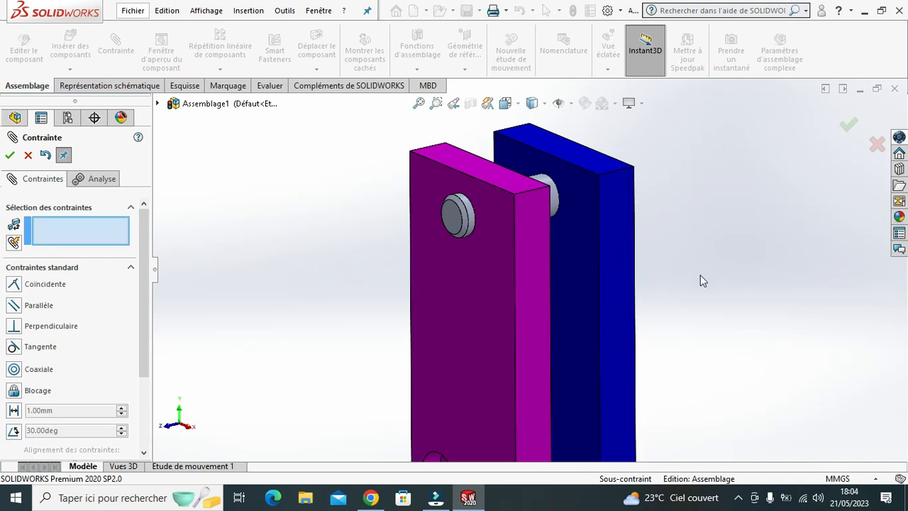
pyautogui.click(617, 281)
pyautogui.click(524, 291)
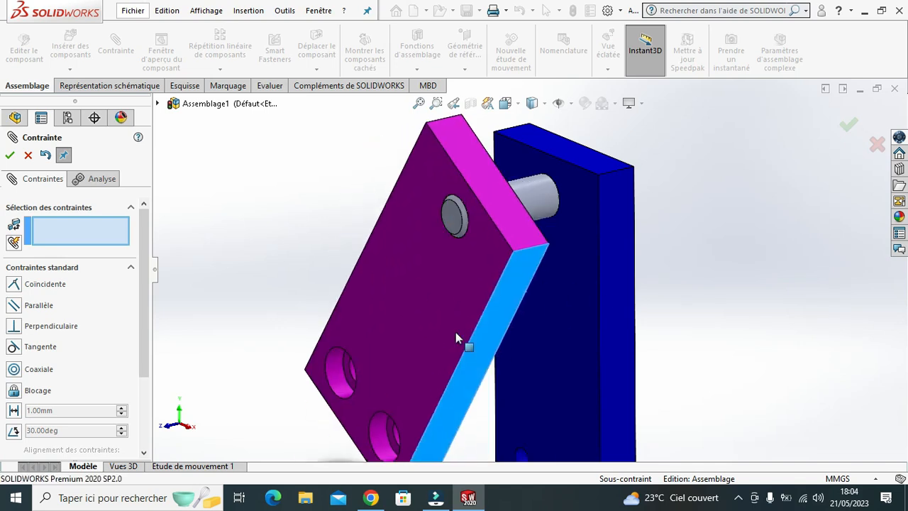
pyautogui.click(619, 263)
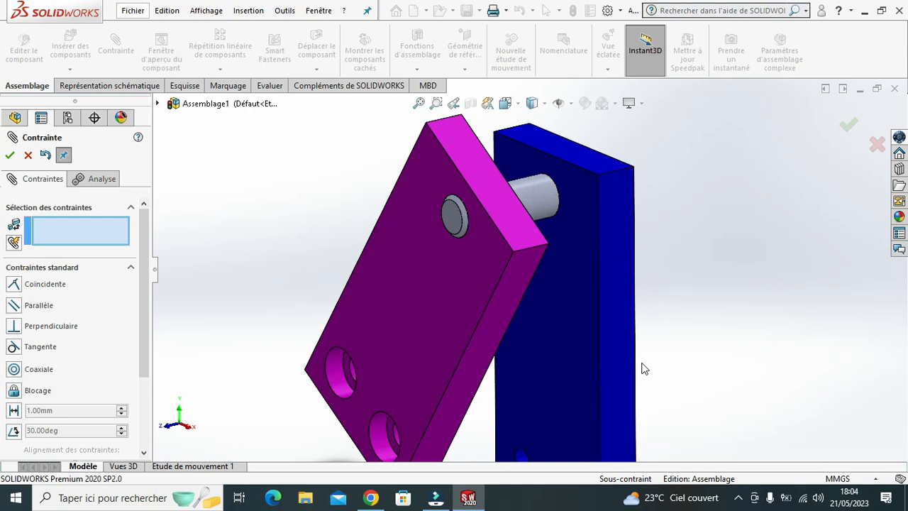
pyautogui.press('z')
pyautogui.press('z')
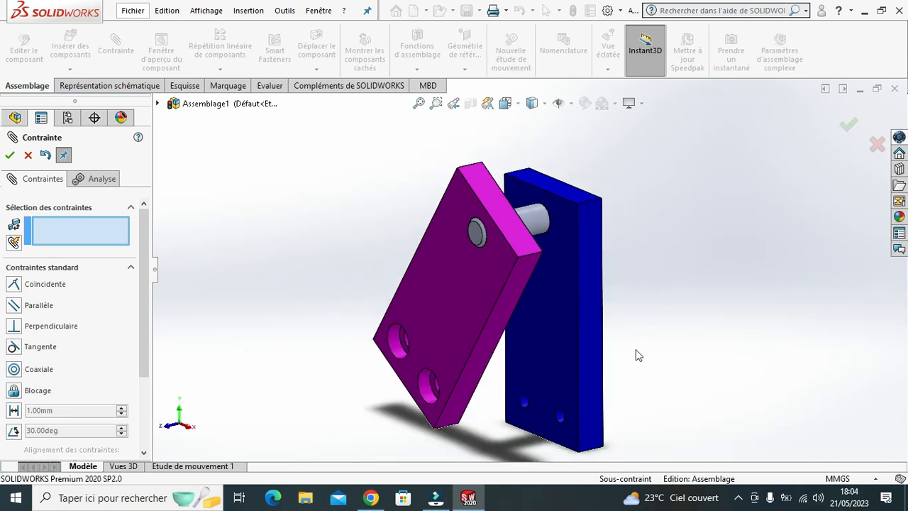
pyautogui.moveTo(454, 401); pyautogui.dragTo(479, 429)
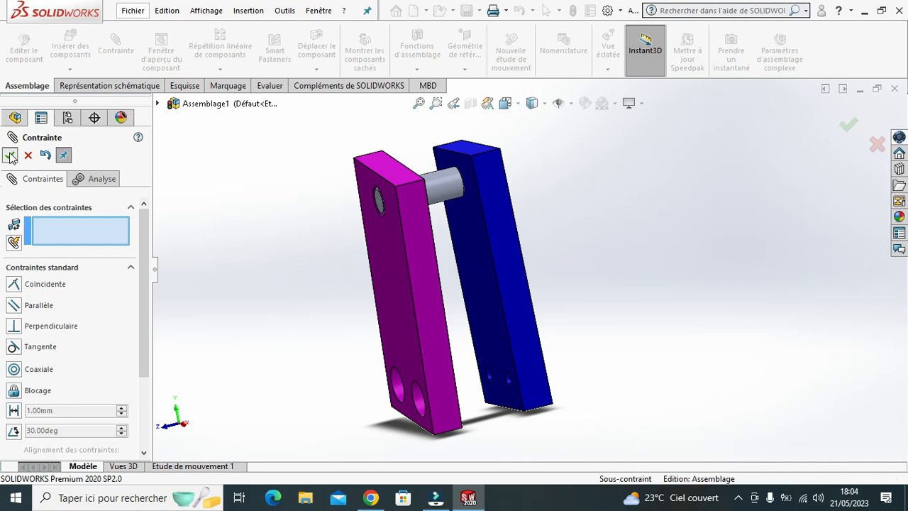
pyautogui.click(10, 156)
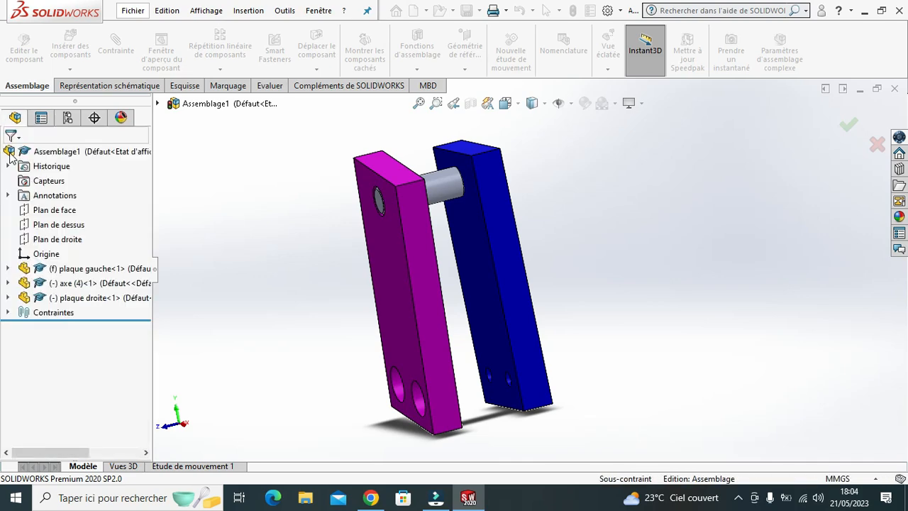
# - Insert the support (6) part and position it freely near the lower end of plaque gauche
pyautogui.click(71, 49)
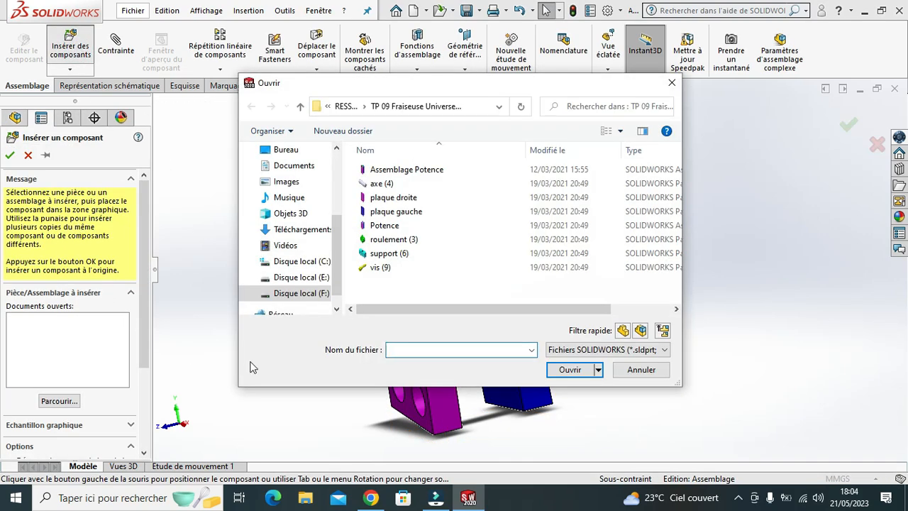
pyautogui.click(377, 249)
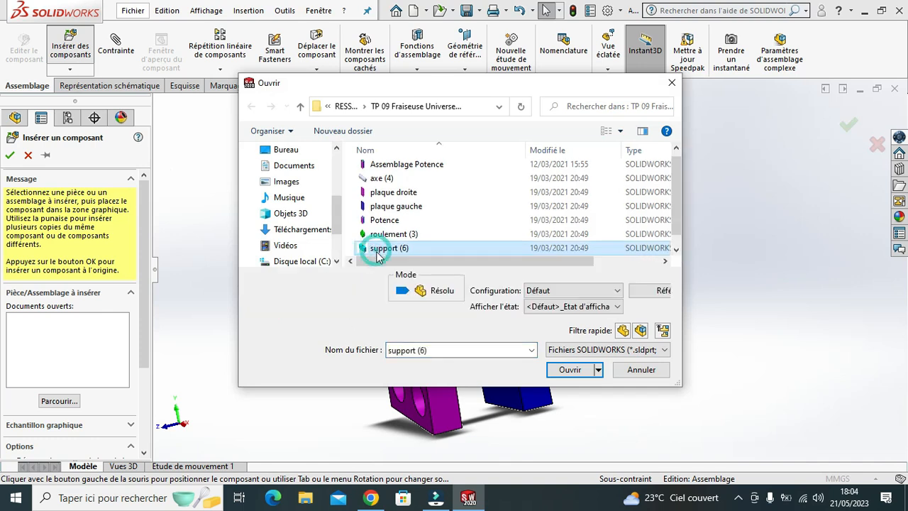
pyautogui.click(568, 370)
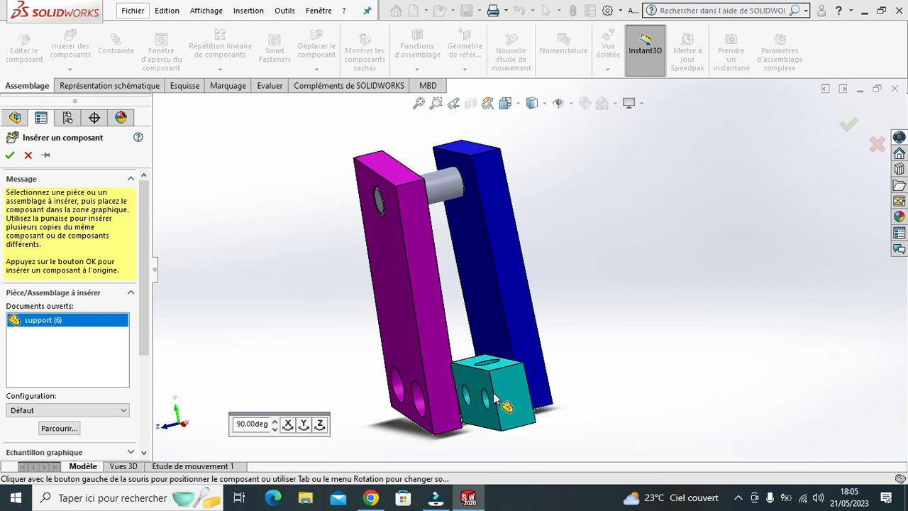
pyautogui.click(494, 400)
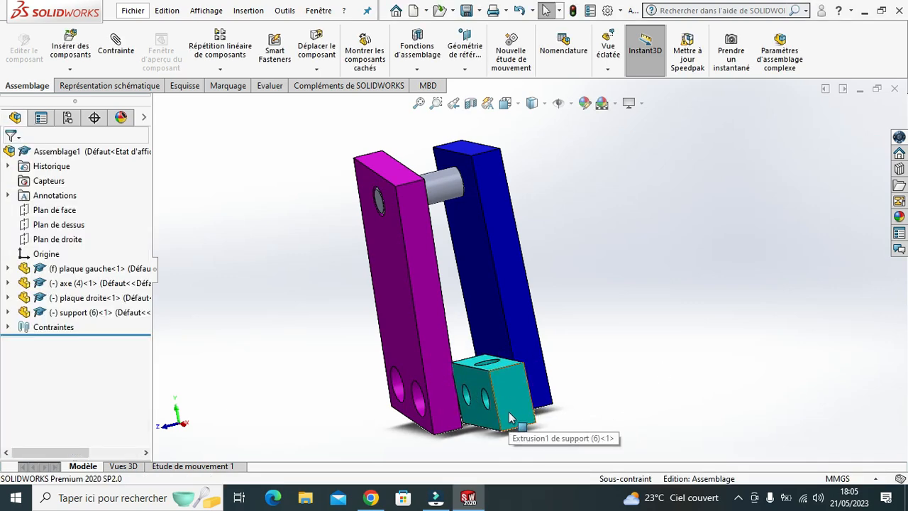
pyautogui.moveTo(509, 417); pyautogui.dragTo(537, 445)
# - Add a coaxial mate between one 7 mm side hole of support (6) and the matching lower hole of plaque gauche
pyautogui.scroll(-3, 594, 398)
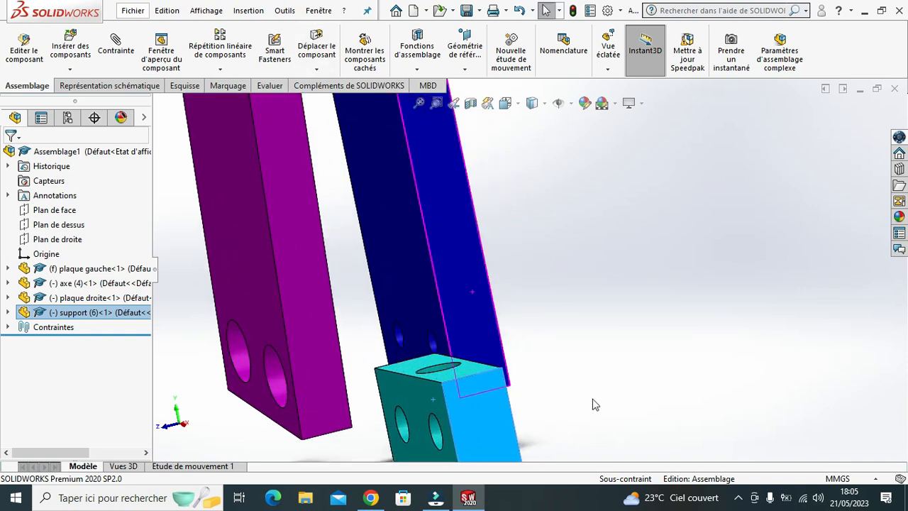
pyautogui.moveTo(593, 400); pyautogui.dragTo(598, 378, button='middle')
pyautogui.scroll(-3, 601, 381)
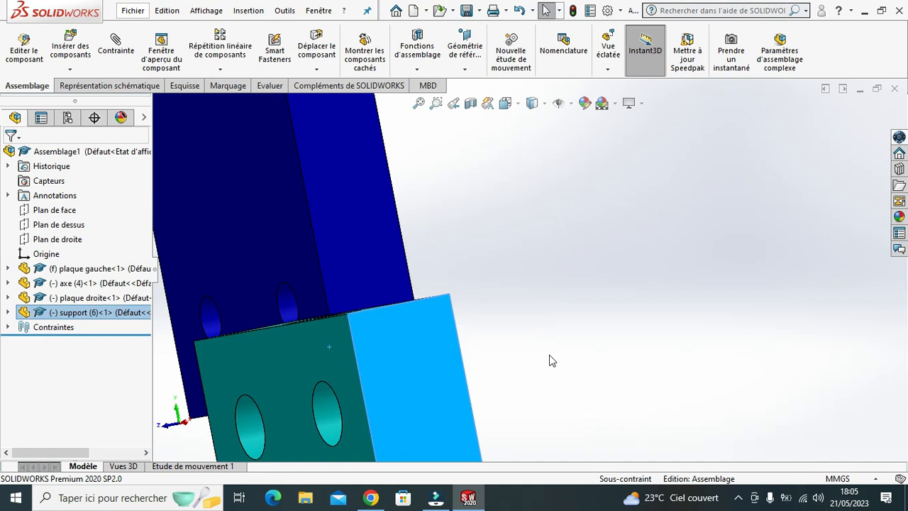
pyautogui.scroll(2, 551, 360)
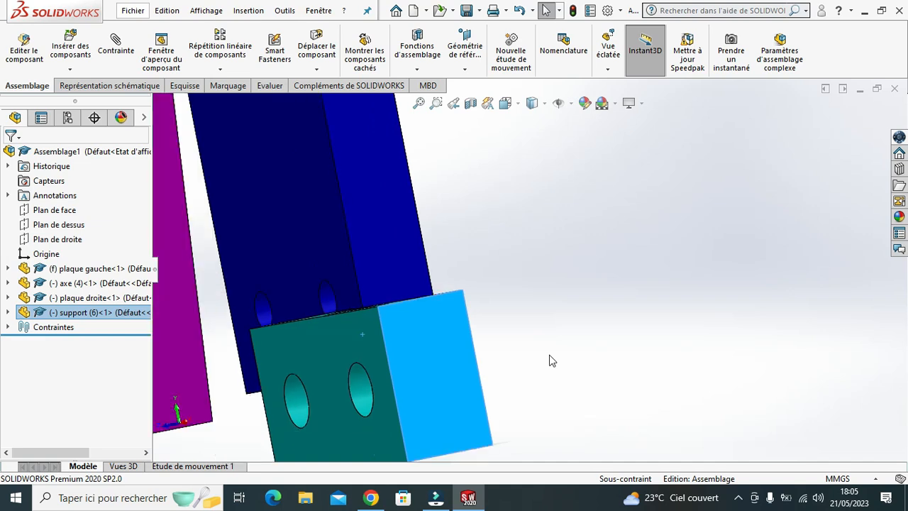
pyautogui.click(360, 386)
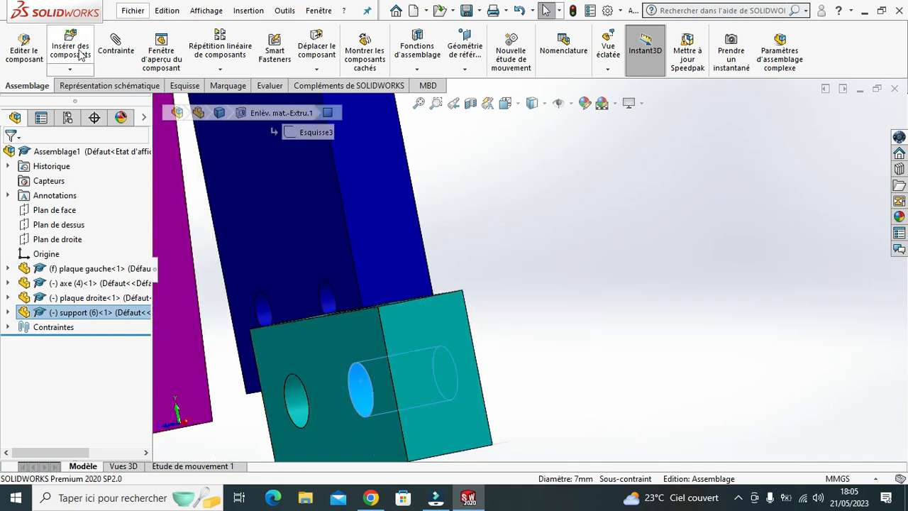
pyautogui.click(107, 55)
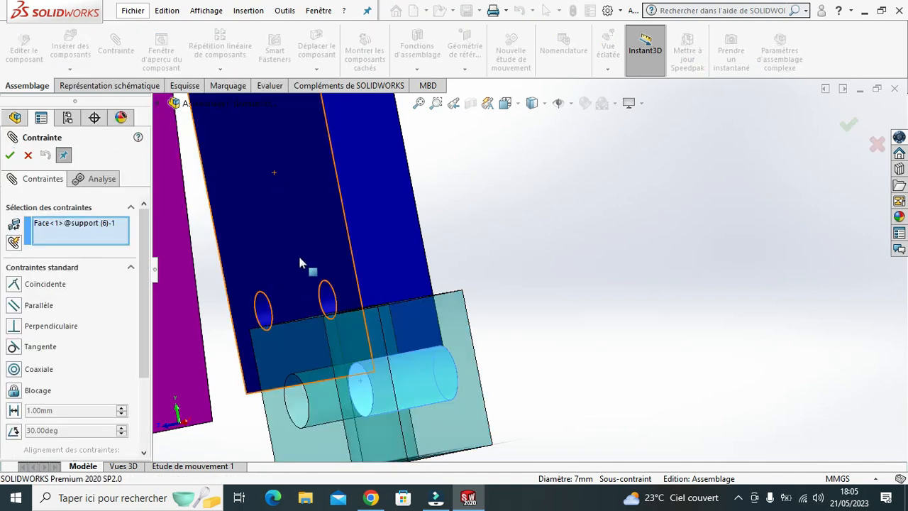
pyautogui.click(326, 302)
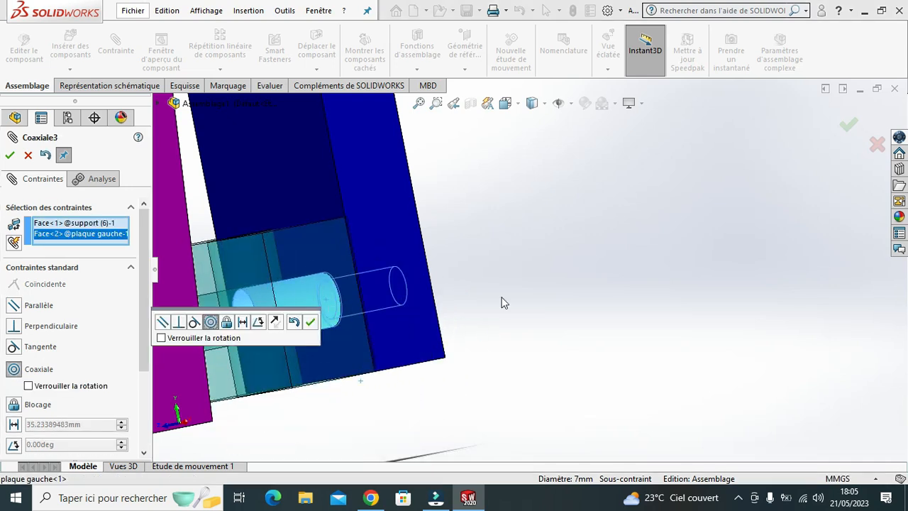
pyautogui.click(311, 323)
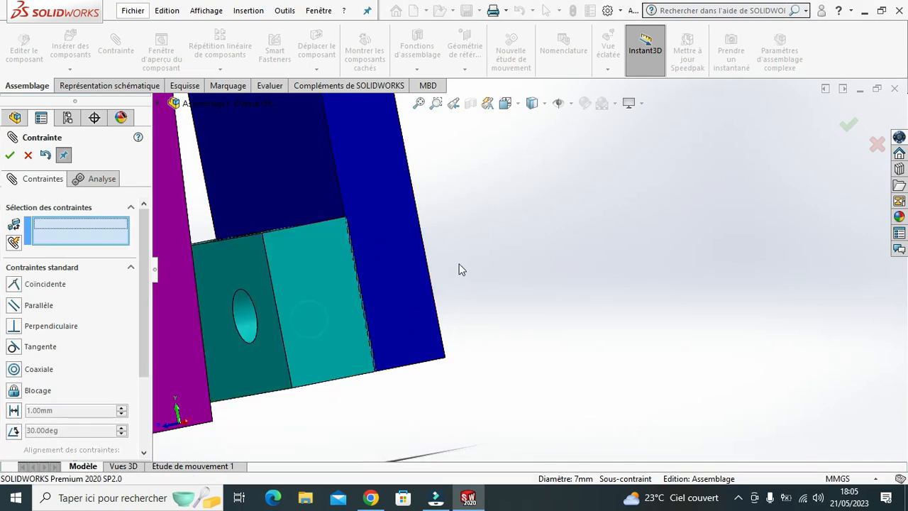
# - Turn support (6) about its mated hole, and move it and plaque droite clear of plaque gauche's lower holes
pyautogui.scroll(3, 492, 260)
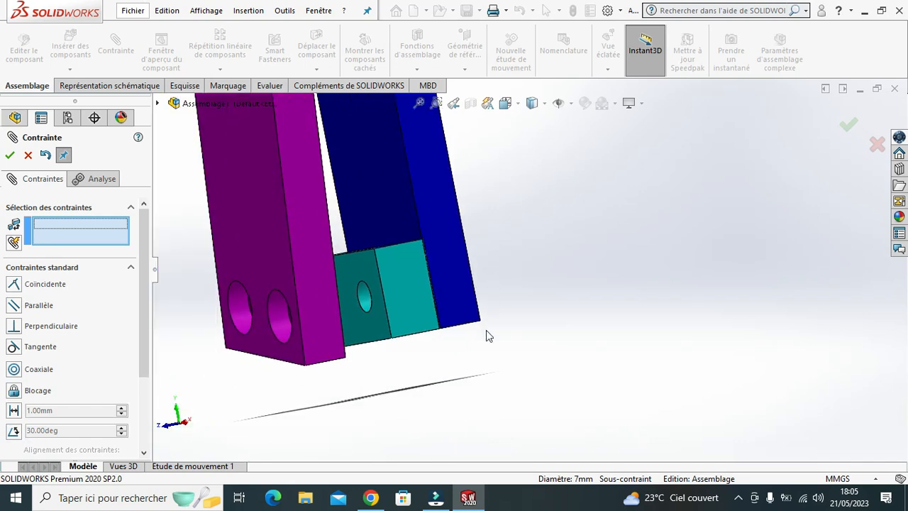
pyautogui.moveTo(351, 347); pyautogui.dragTo(364, 366)
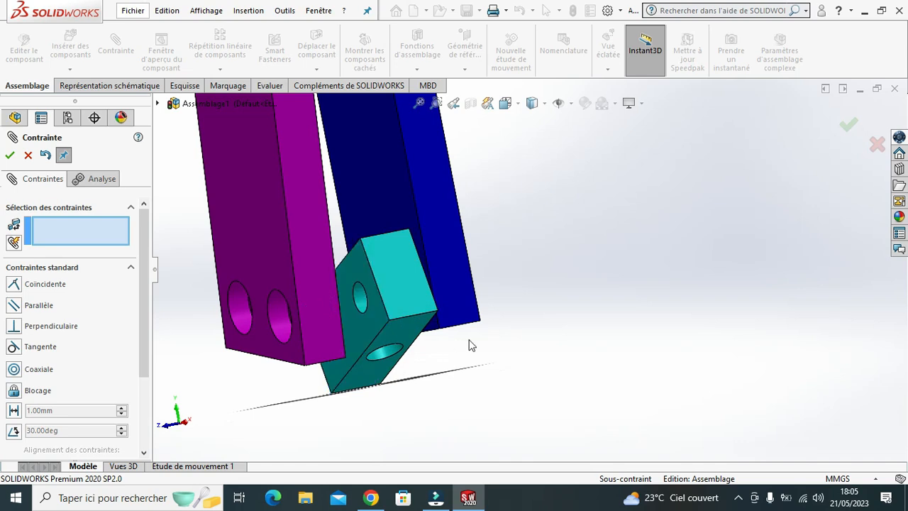
pyautogui.moveTo(507, 313); pyautogui.dragTo(607, 323, button='middle')
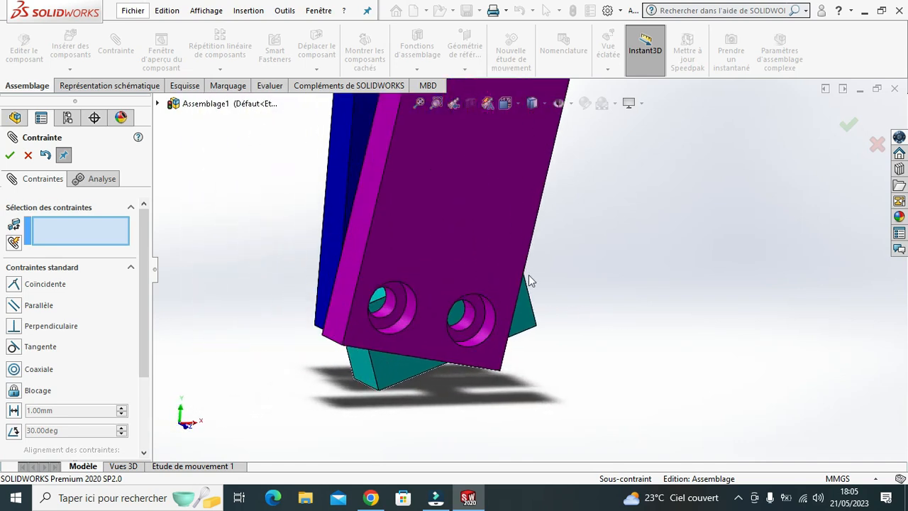
pyautogui.moveTo(474, 254); pyautogui.dragTo(270, 206)
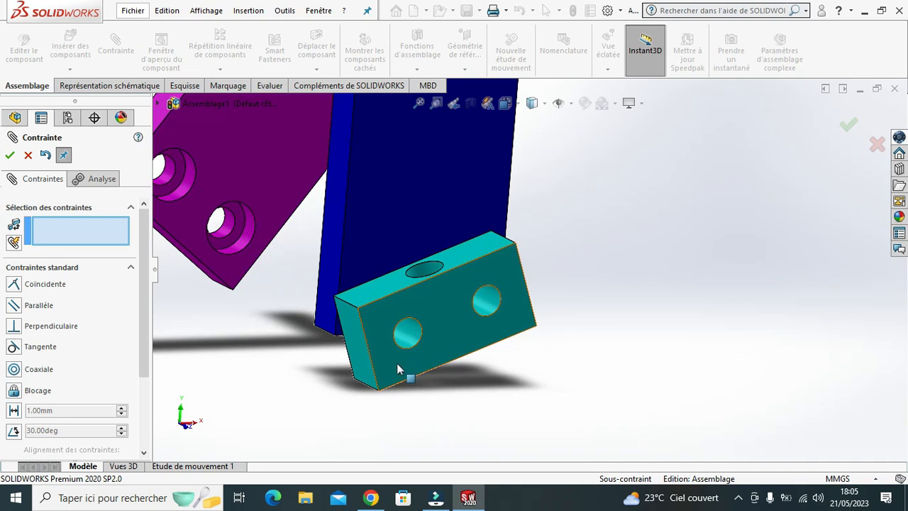
pyautogui.moveTo(424, 370); pyautogui.dragTo(488, 395)
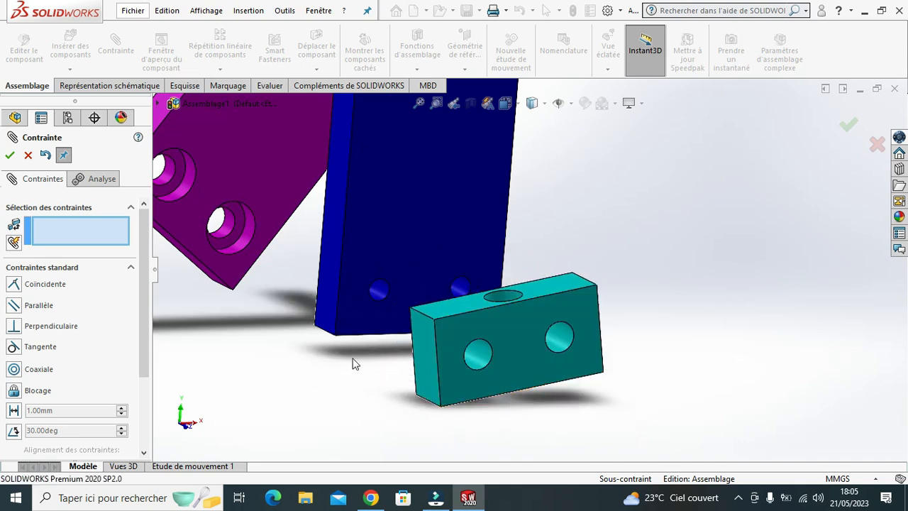
# - Add a coaxial mate between plaque gauche's other lower hole and the second side hole of support (6)
pyautogui.click(380, 292)
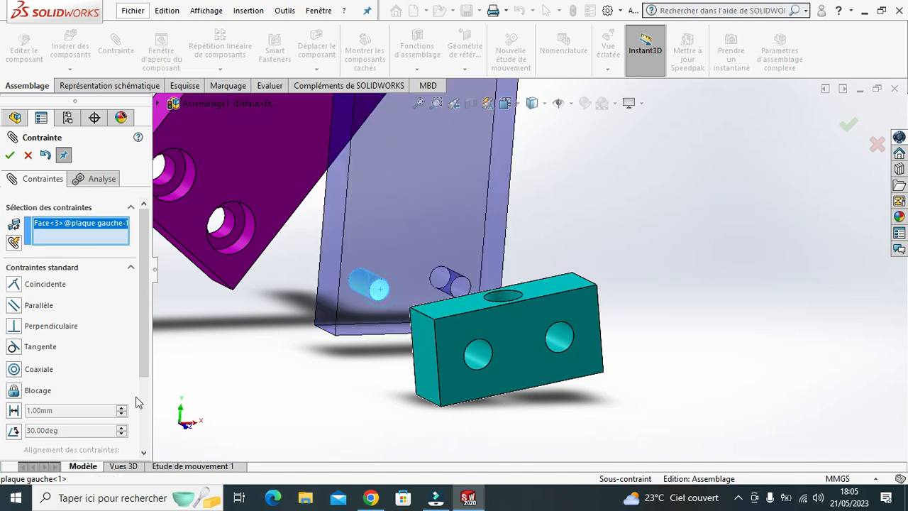
pyautogui.click(479, 357)
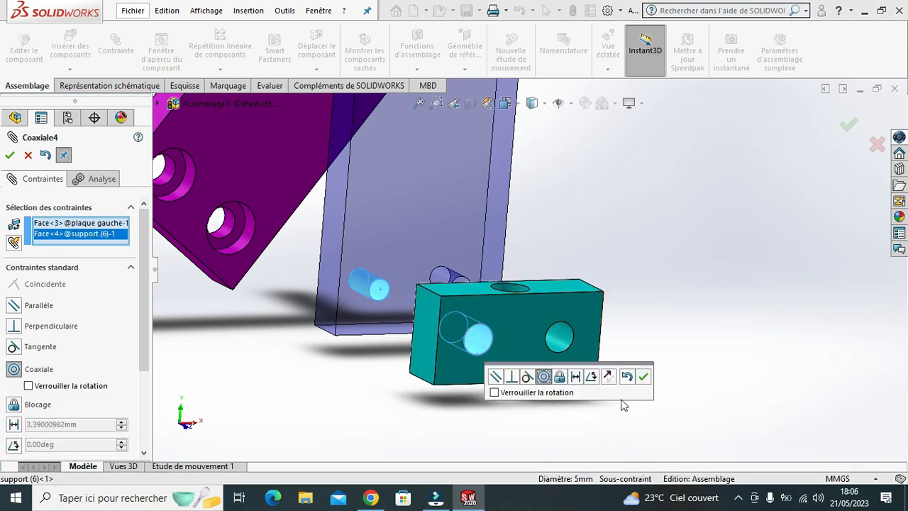
pyautogui.click(644, 378)
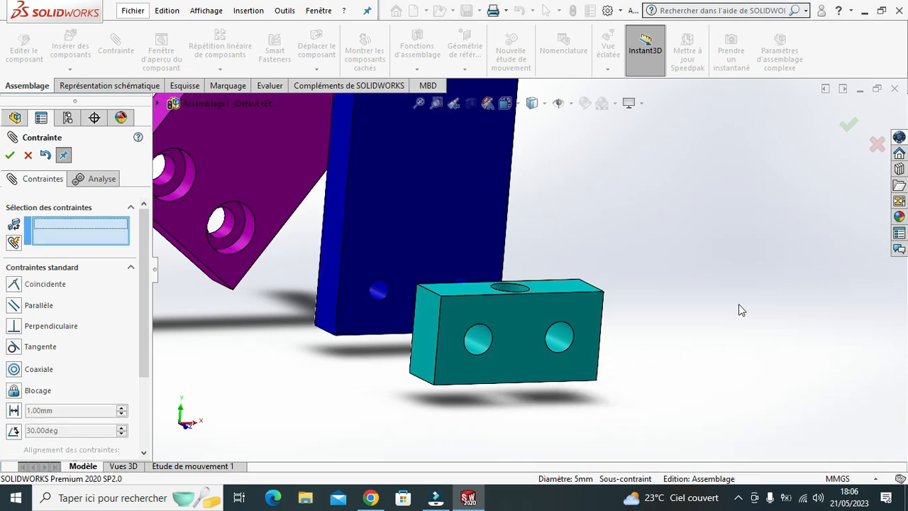
# - Move plaque droite with its axle to the opposite side of support (6) from plaque gauche
pyautogui.moveTo(738, 308); pyautogui.dragTo(666, 333, button='middle')
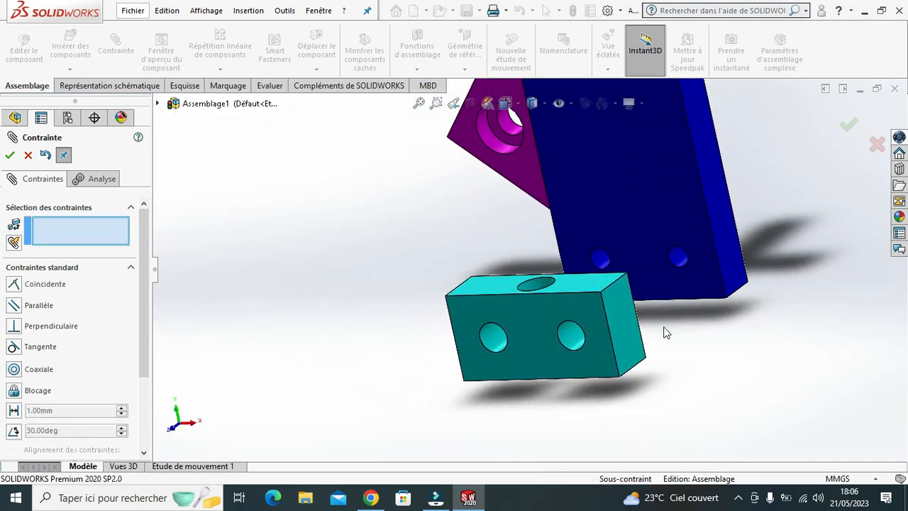
pyautogui.scroll(5, 665, 332)
pyautogui.moveTo(646, 353); pyautogui.dragTo(596, 364, button='middle')
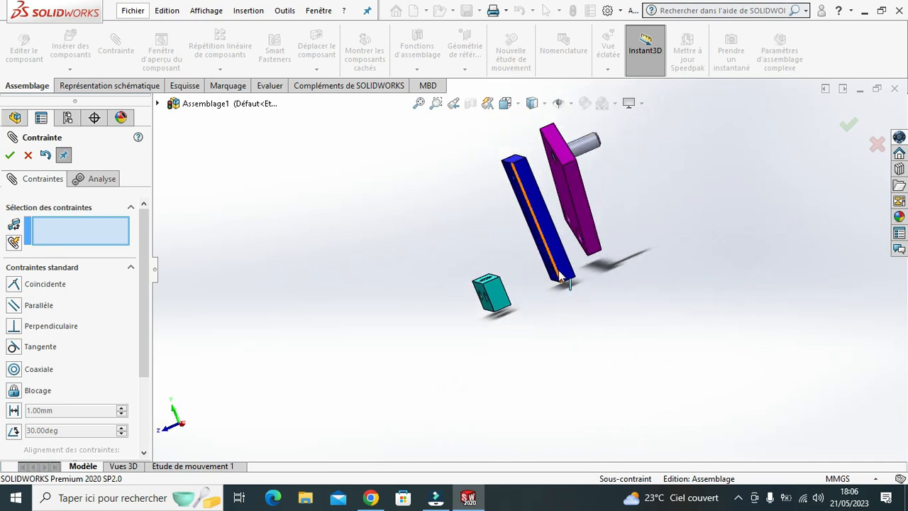
pyautogui.moveTo(601, 254); pyautogui.dragTo(455, 345)
pyautogui.scroll(-3, 475, 345)
pyautogui.scroll(-3, 584, 274)
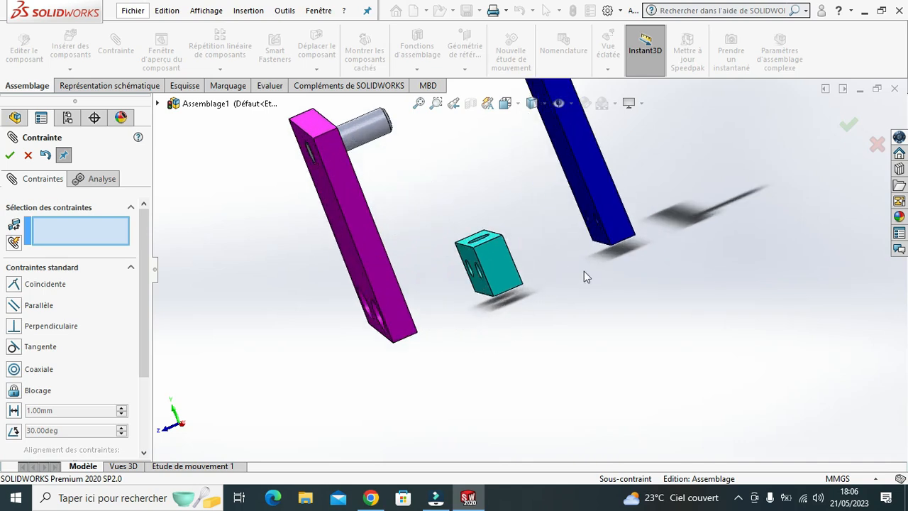
pyautogui.scroll(2, 579, 261)
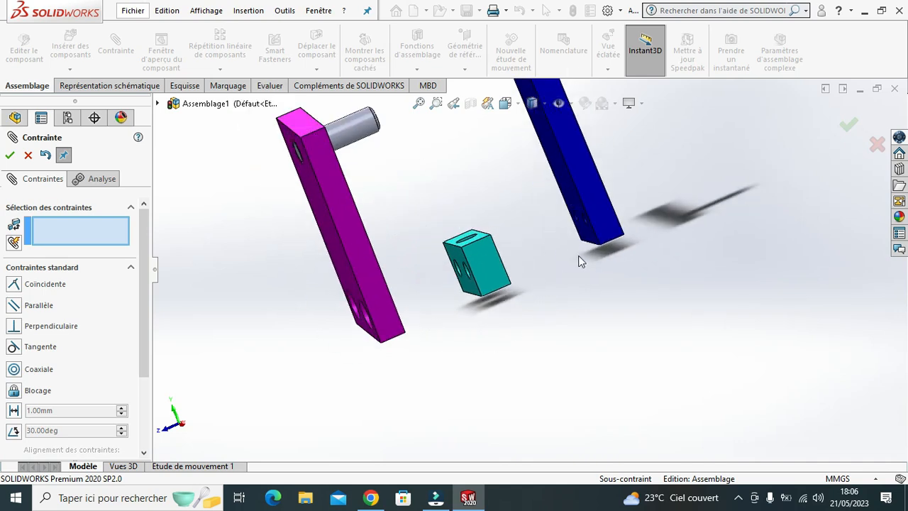
pyautogui.moveTo(579, 262); pyautogui.dragTo(593, 275, button='middle')
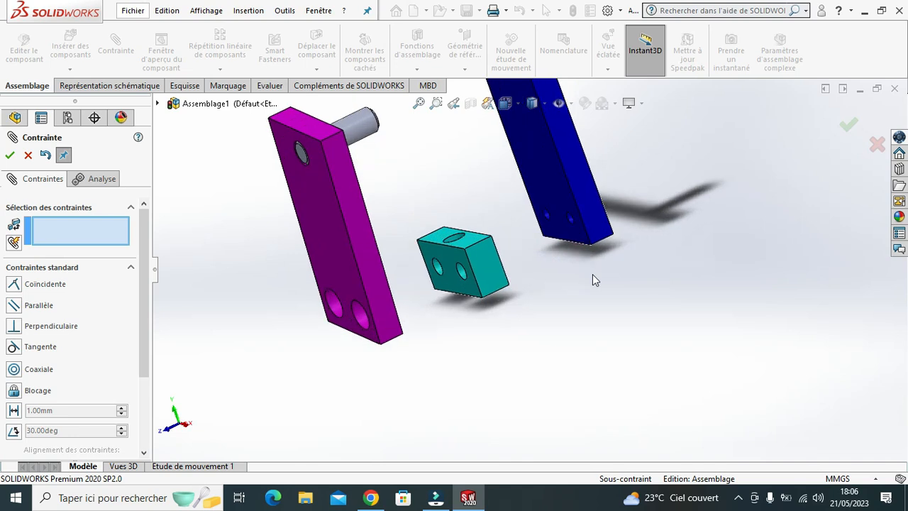
# - Add a coincident mate between plaque gauche's inner face and the facing side of support (6)
pyautogui.click(541, 162)
pyautogui.moveTo(643, 317); pyautogui.dragTo(458, 312, button='middle')
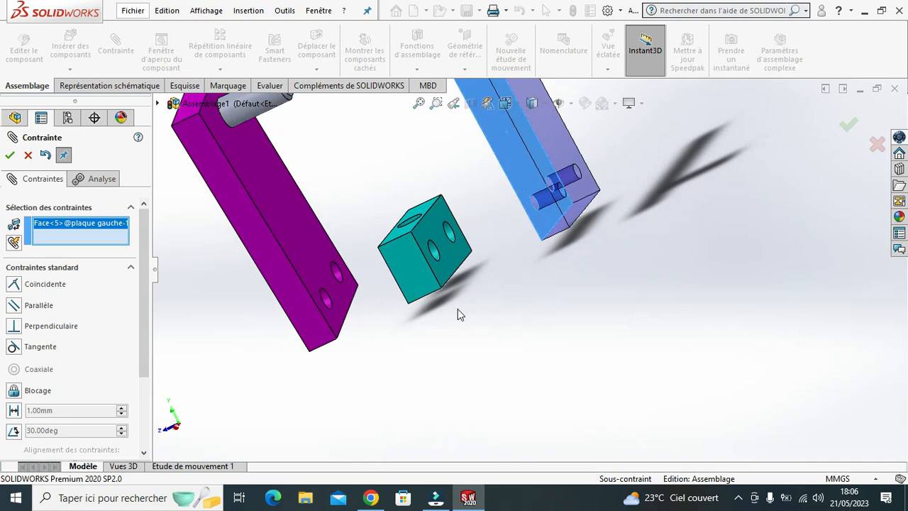
pyautogui.click(435, 231)
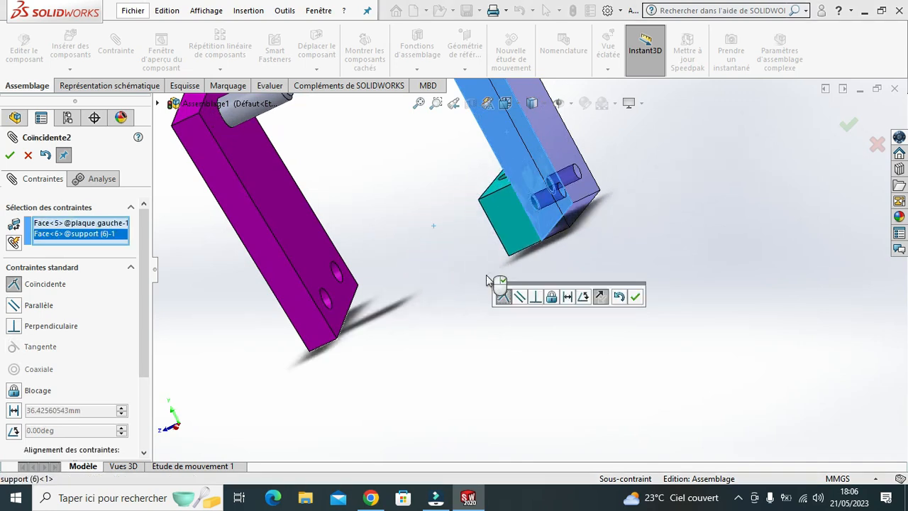
pyautogui.click(636, 298)
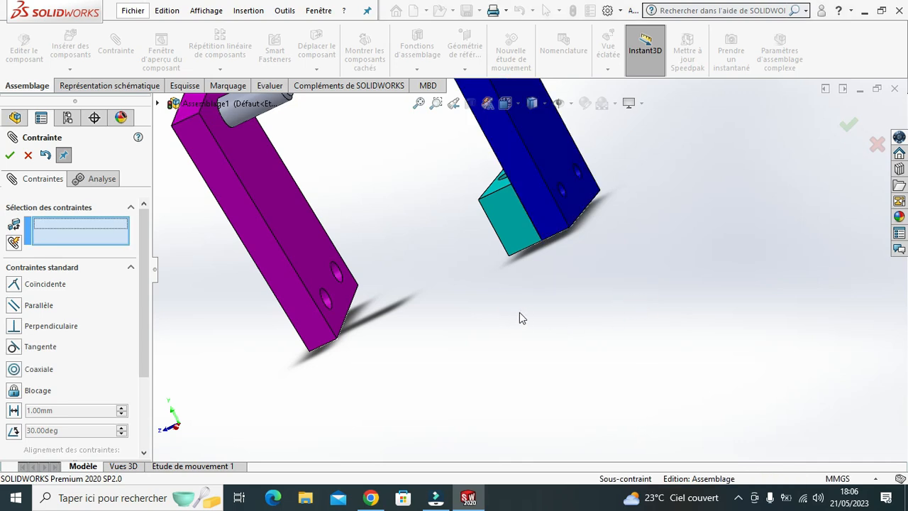
# - Add a coaxial mate between a side hole of support (6) and the corresponding lower hole of plaque droite
pyautogui.scroll(4, 419, 332)
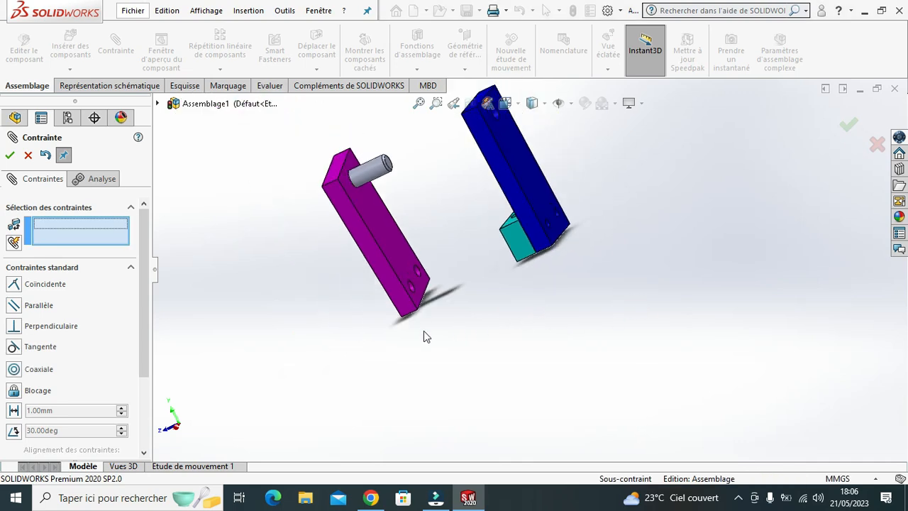
pyautogui.scroll(2, 516, 275)
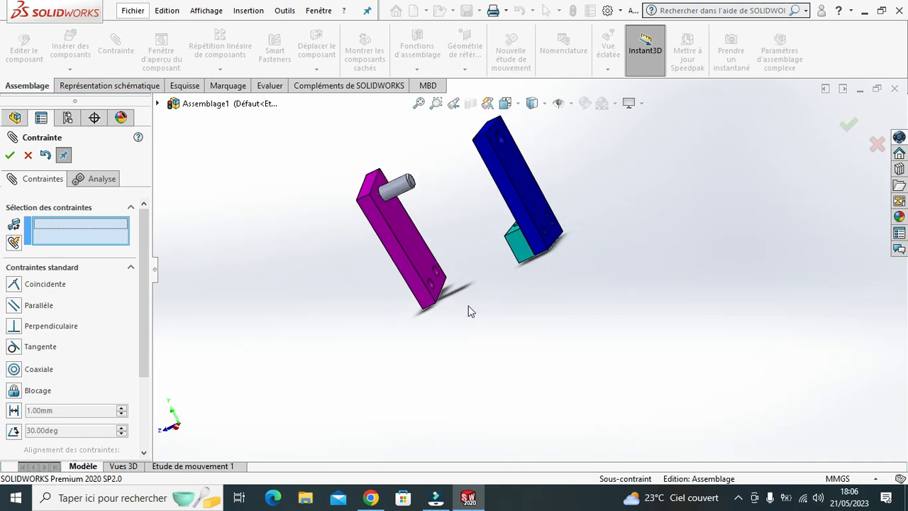
pyautogui.moveTo(464, 317); pyautogui.dragTo(567, 296, button='middle')
pyautogui.scroll(-5, 441, 301)
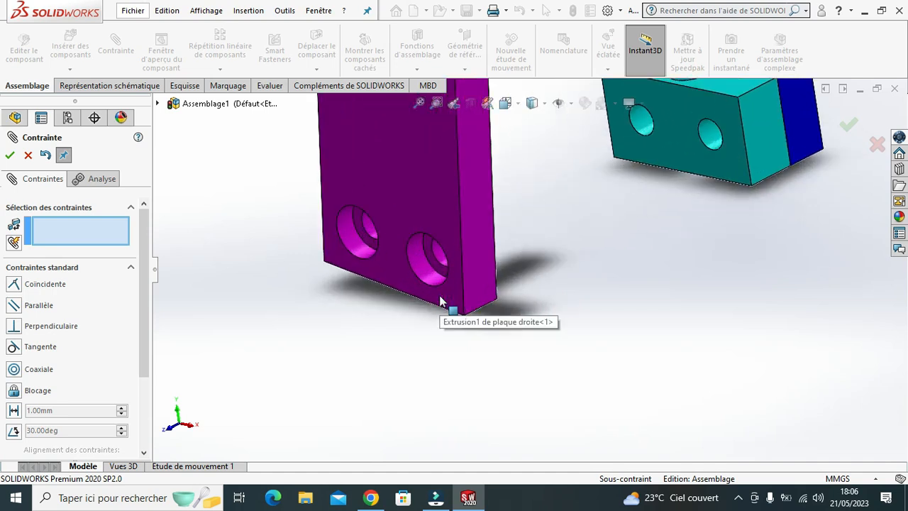
pyautogui.click(713, 138)
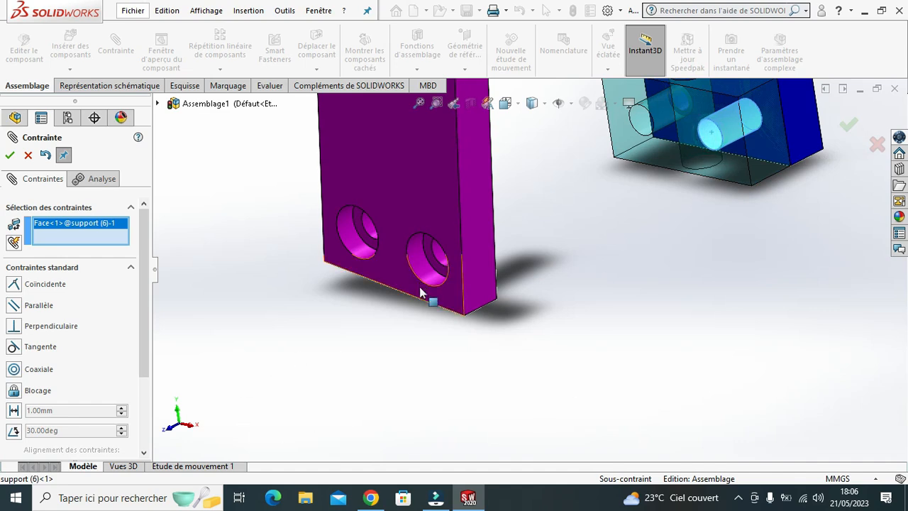
pyautogui.click(442, 257)
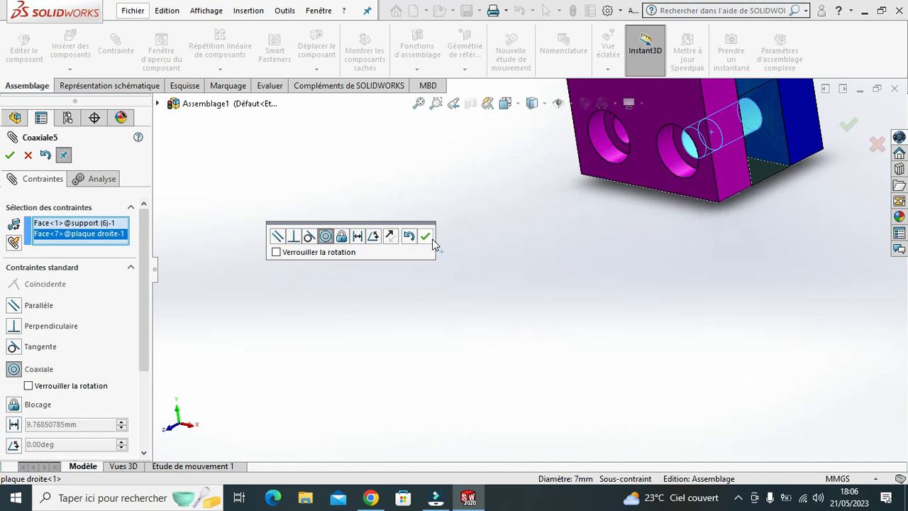
pyautogui.click(425, 237)
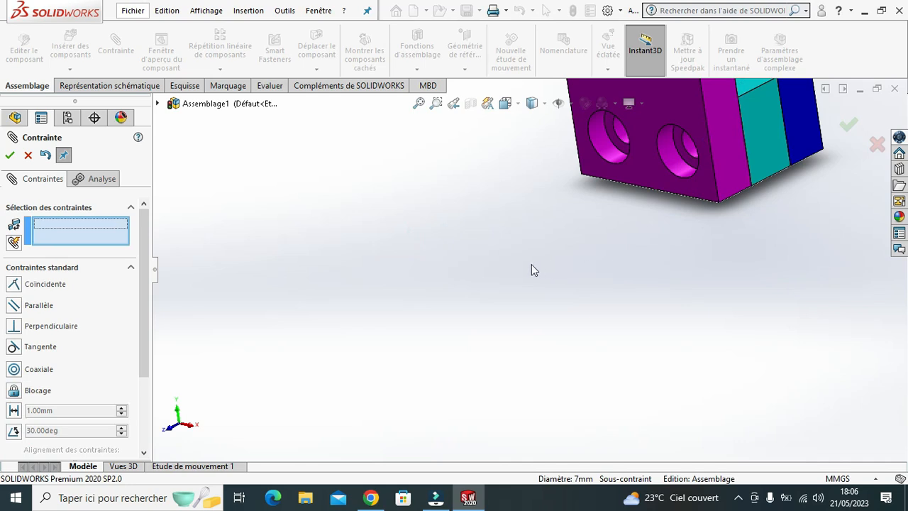
pyautogui.scroll(5, 578, 272)
pyautogui.scroll(1, 575, 283)
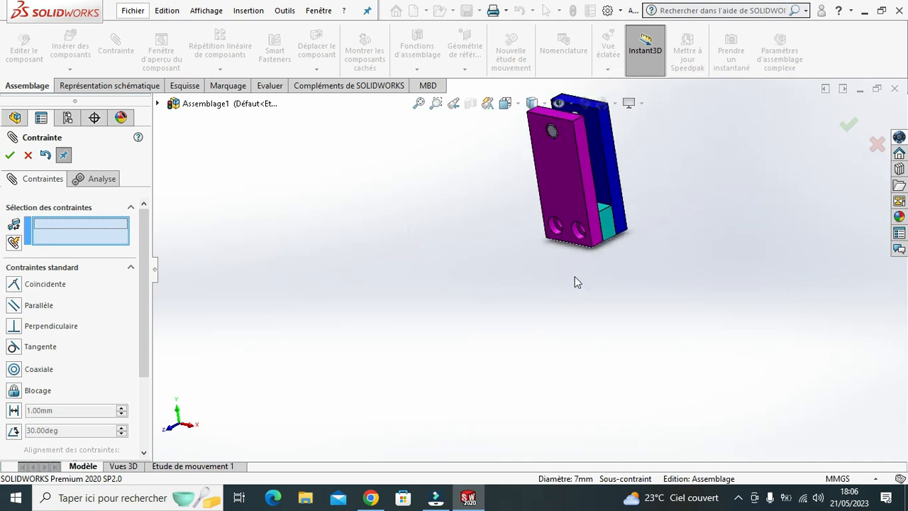
pyautogui.moveTo(678, 174); pyautogui.dragTo(679, 225, button='middle')
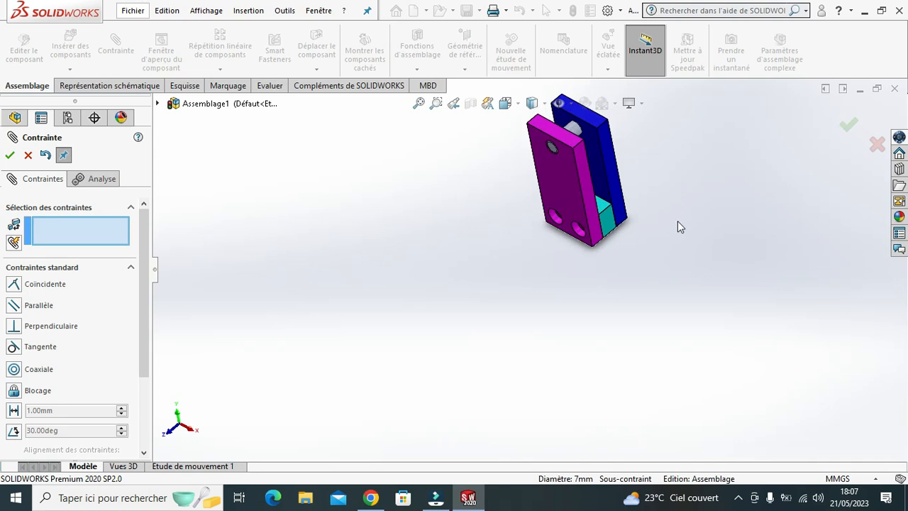
# - Add a coincident mate between the end face of axe (4) and the outer face of plaque droite
pyautogui.scroll(-4, 565, 144)
pyautogui.scroll(-3, 567, 199)
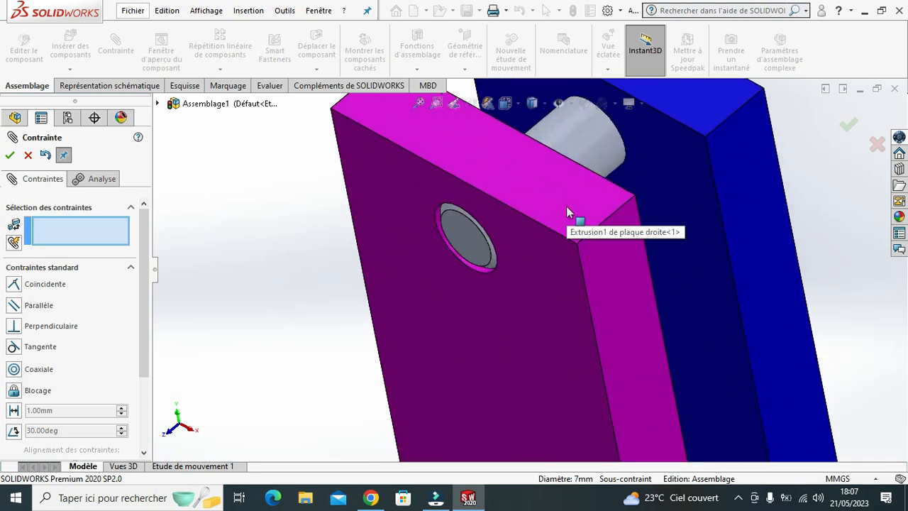
pyautogui.click(472, 250)
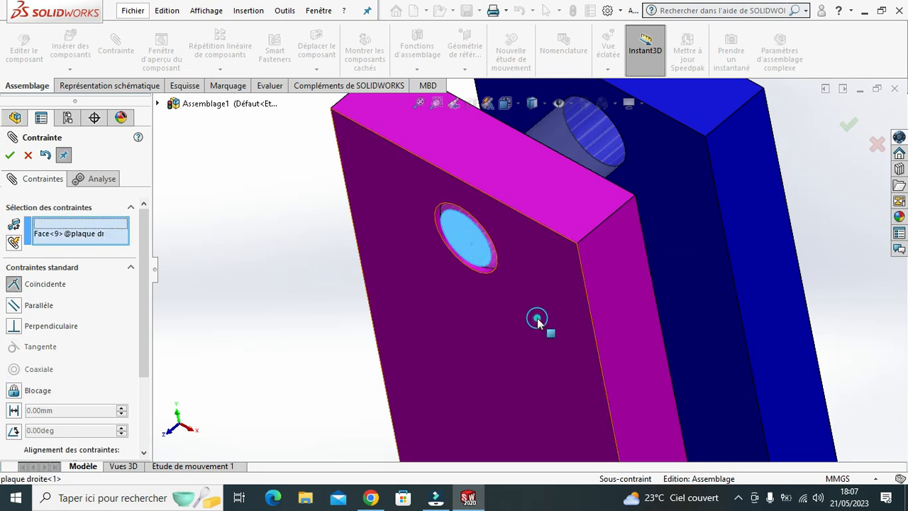
pyautogui.click(537, 318)
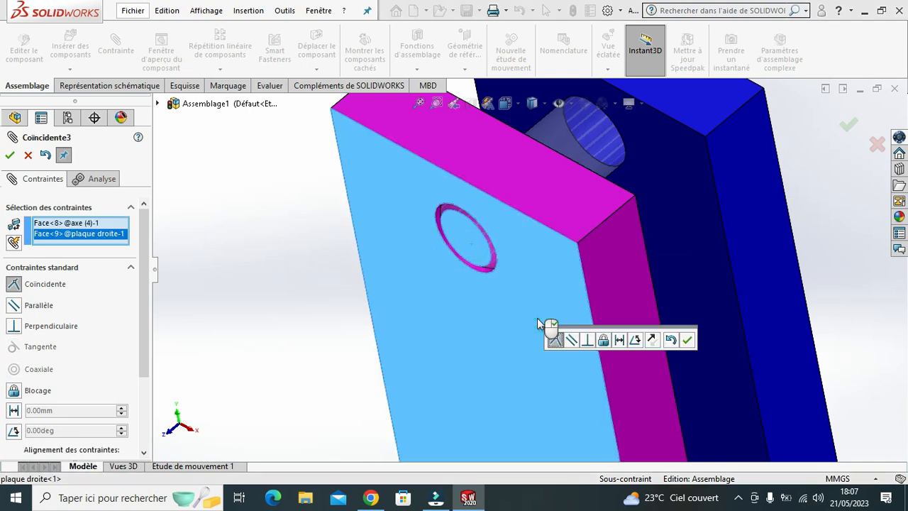
pyautogui.click(688, 341)
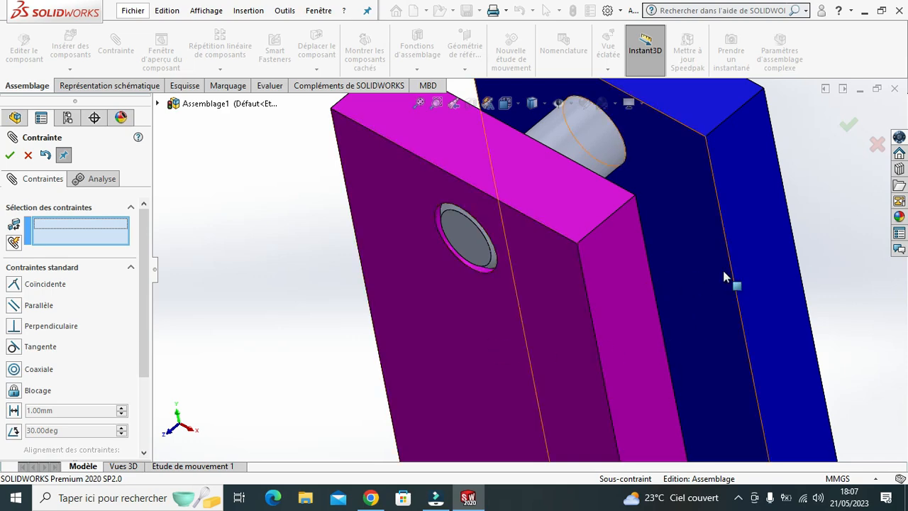
# - Add a coincident mate between plaque gauche's outer face and the other end face of axe (4), and finish mating
pyautogui.moveTo(795, 245); pyautogui.dragTo(746, 282, button='middle')
pyautogui.click(651, 229)
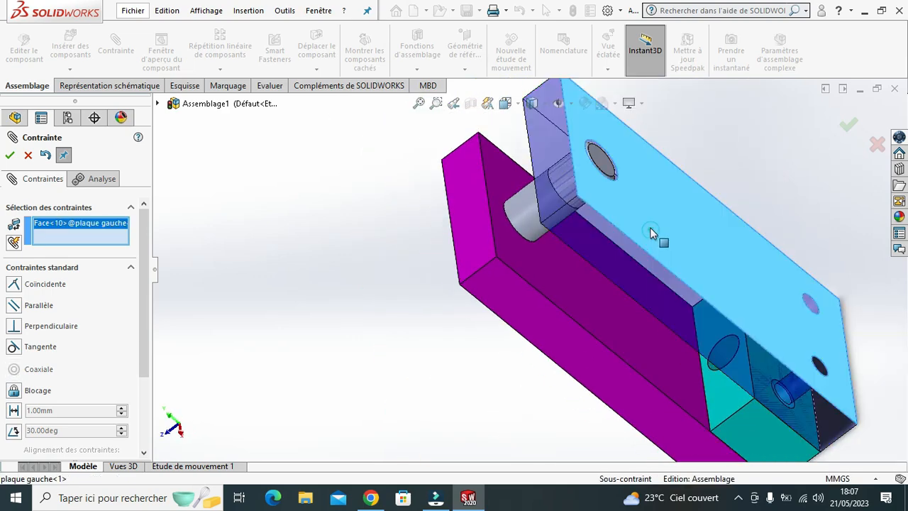
pyautogui.click(608, 166)
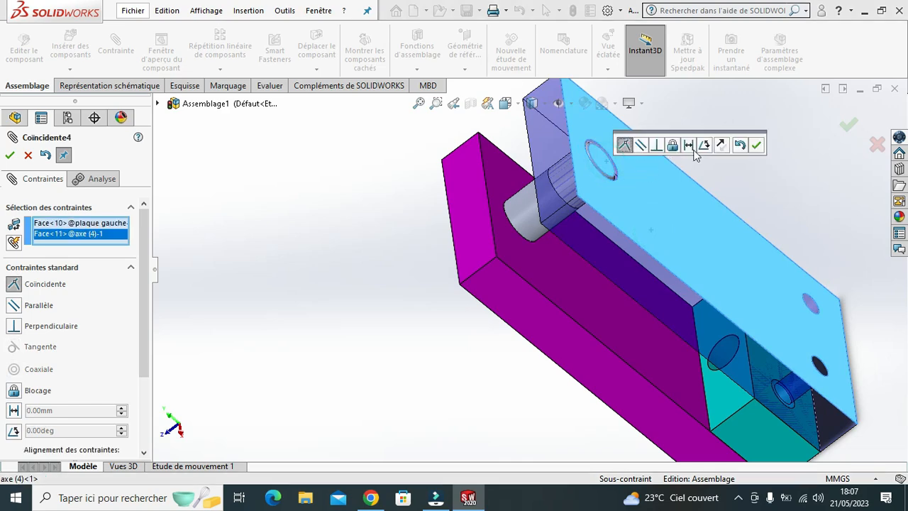
pyautogui.click(757, 146)
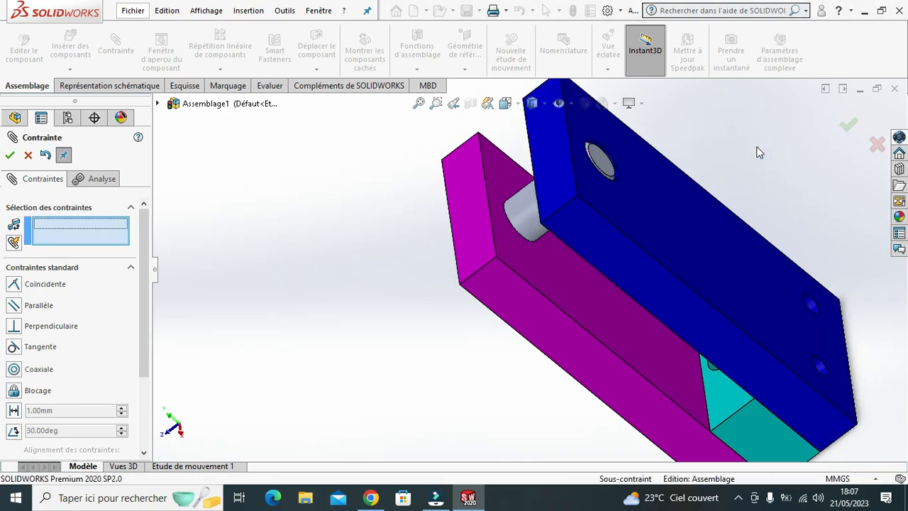
pyautogui.moveTo(440, 368); pyautogui.dragTo(495, 325, button='middle')
pyautogui.scroll(-3, 494, 325)
pyautogui.scroll(5, 537, 371)
pyautogui.moveTo(537, 390); pyautogui.dragTo(540, 339, button='middle')
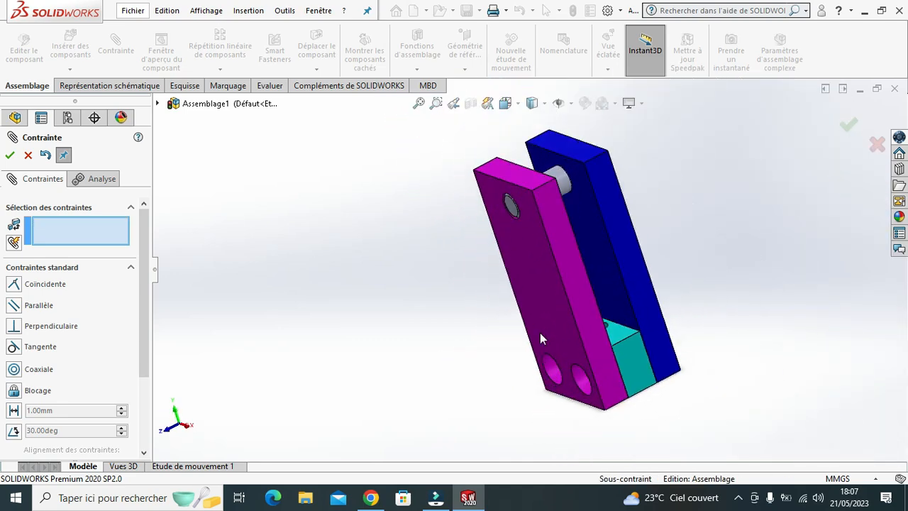
pyautogui.click(10, 156)
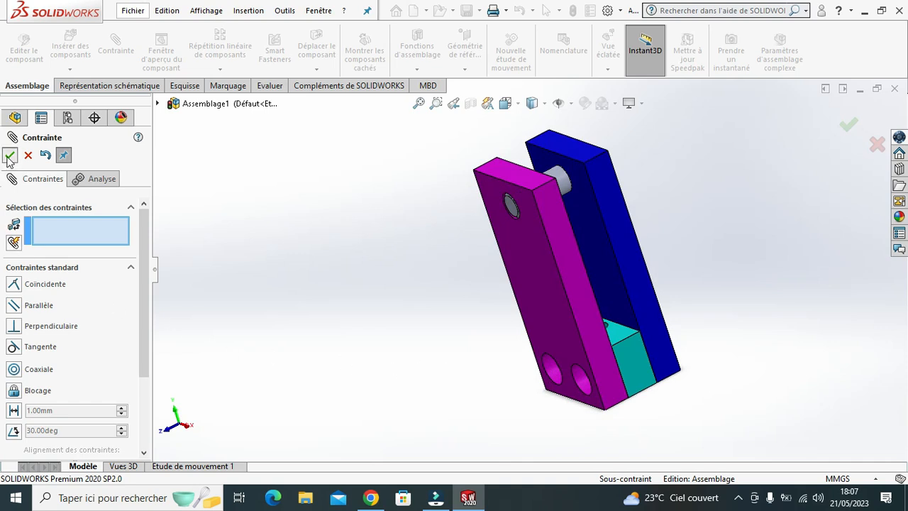
# - Try to move plaque droite to check whether it is fully constrained
pyautogui.click(544, 298)
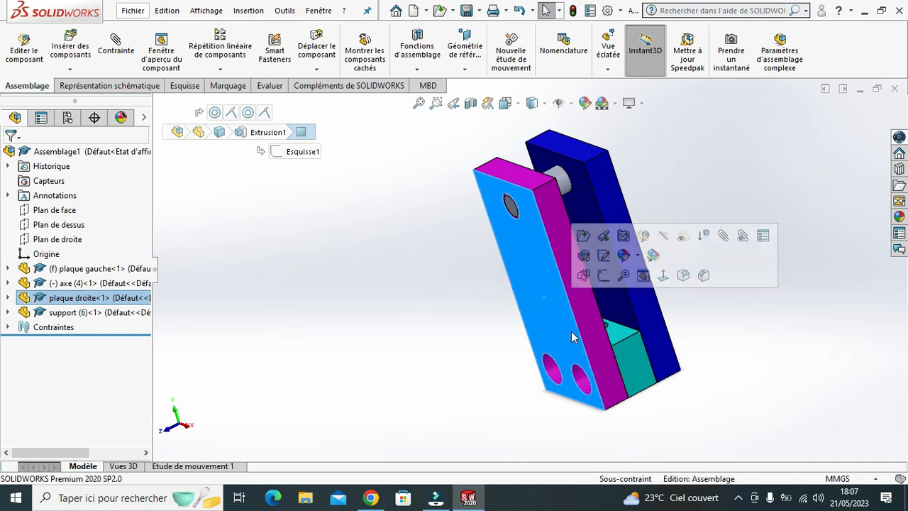
pyautogui.moveTo(571, 332); pyautogui.dragTo(386, 290)
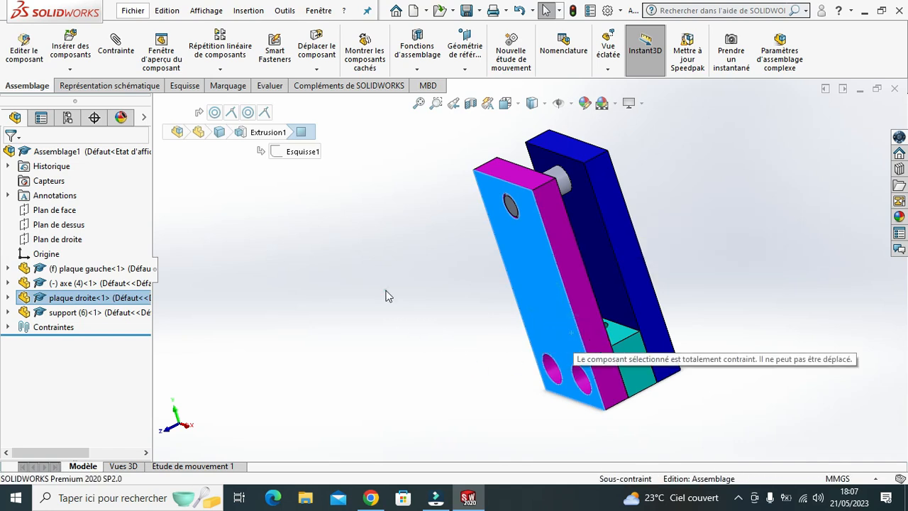
pyautogui.click(384, 291)
# - Insert the screw vis (9) and place it in free space beside plaque droite
pyautogui.click(78, 51)
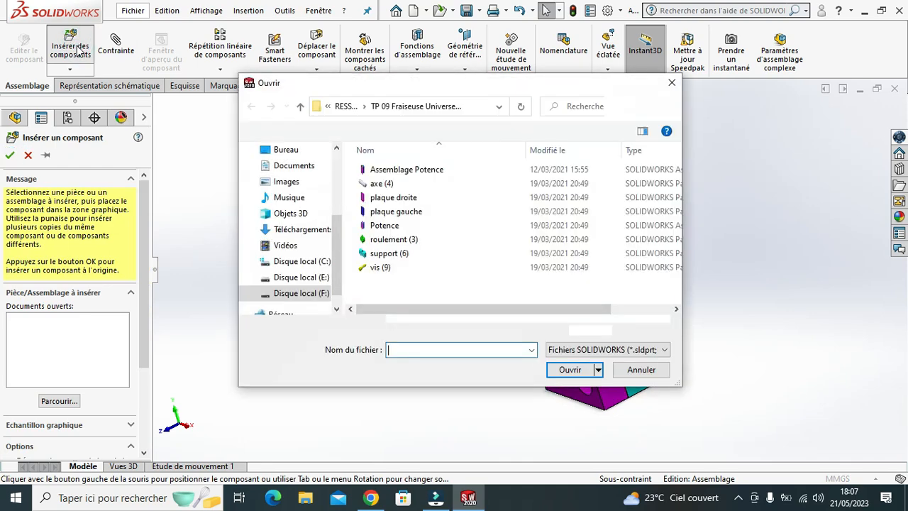
pyautogui.click(379, 269)
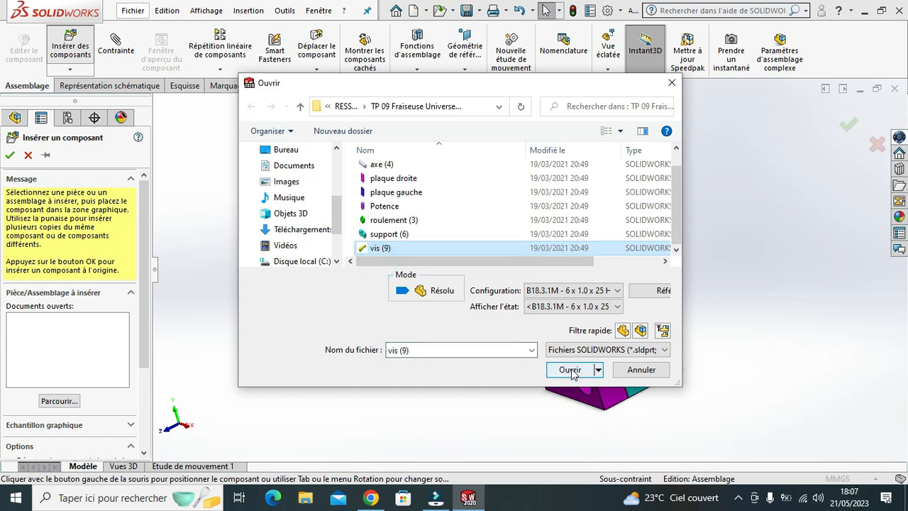
pyautogui.click(569, 370)
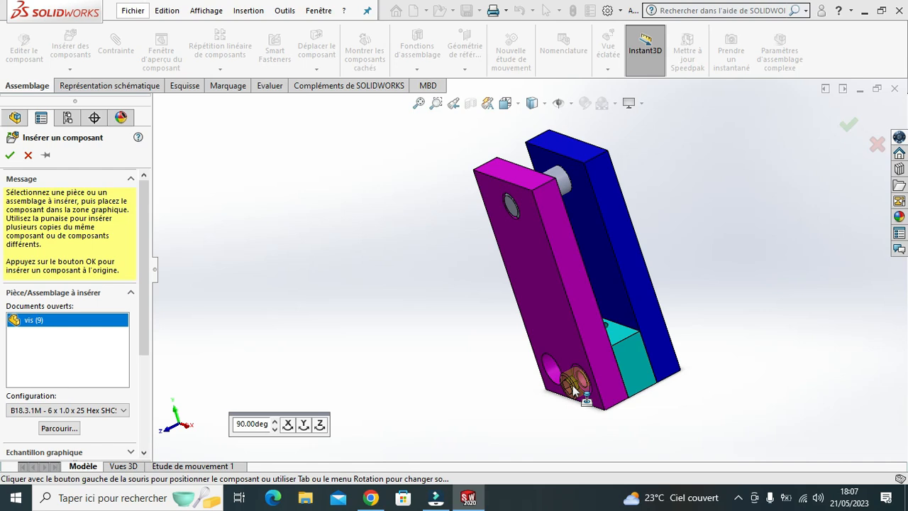
pyautogui.click(394, 348)
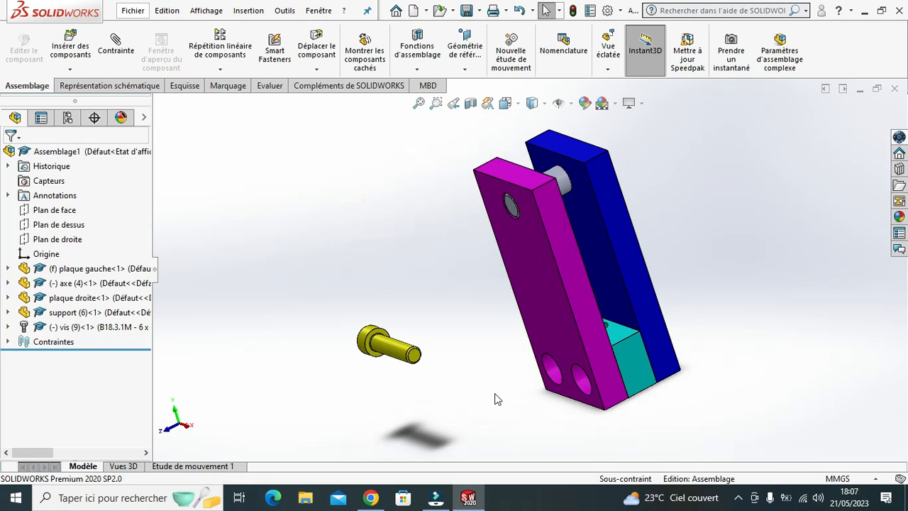
# - Set up a coaxial mate between a lower hole of plaque droite and the shank of vis (9), flipping the mate alignment
pyautogui.scroll(-3, 502, 408)
pyautogui.scroll(3, 511, 415)
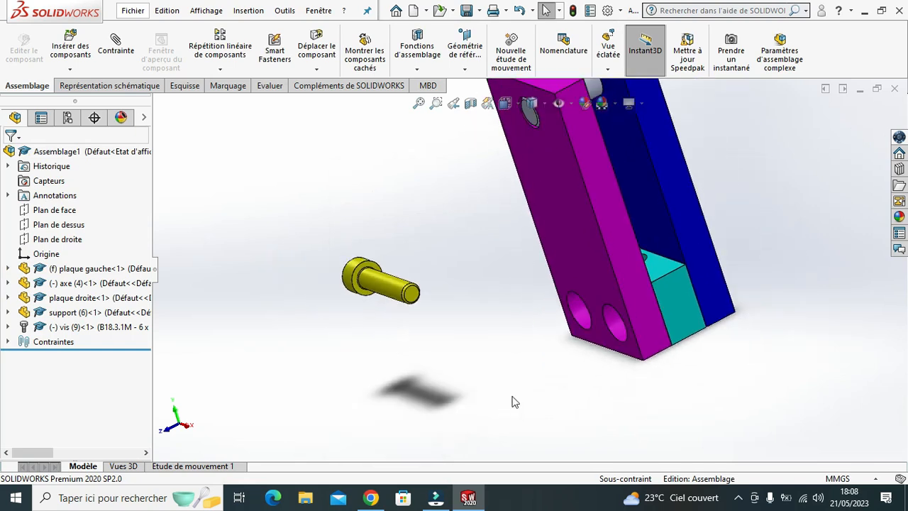
pyautogui.scroll(3, 567, 397)
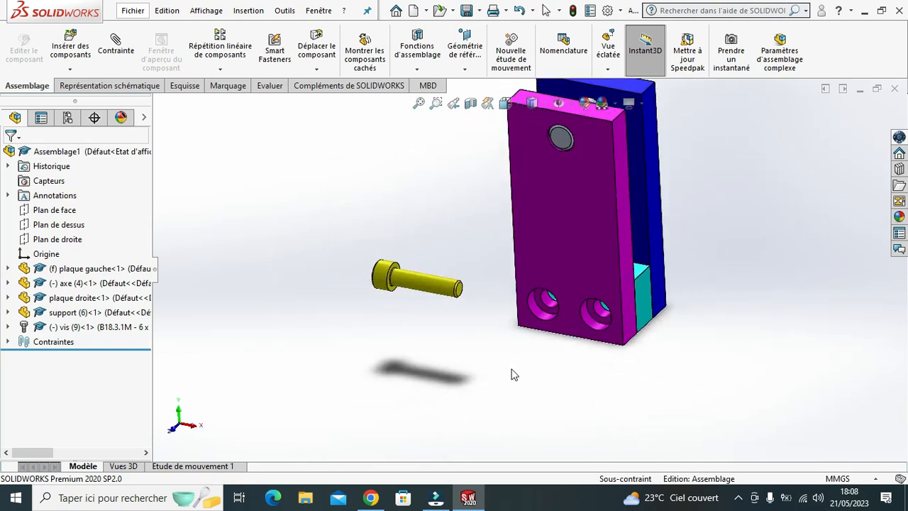
pyautogui.scroll(-3, 508, 369)
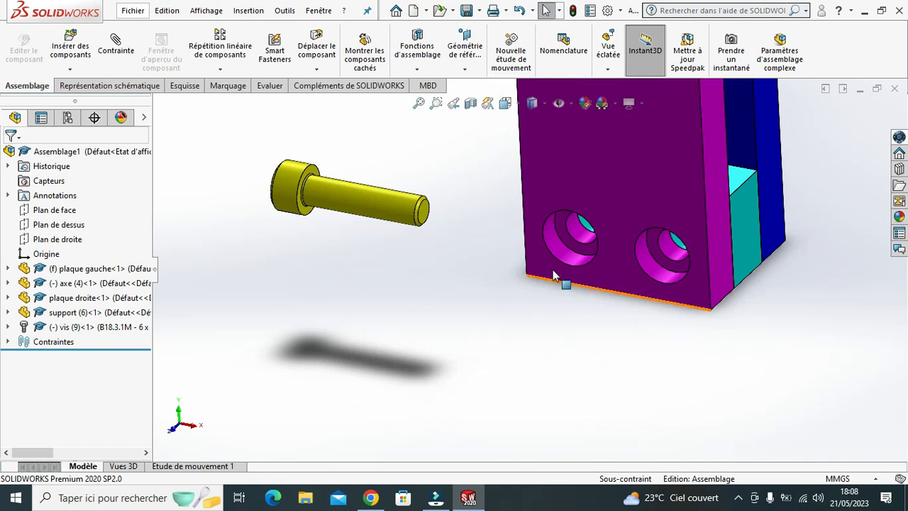
pyautogui.click(586, 234)
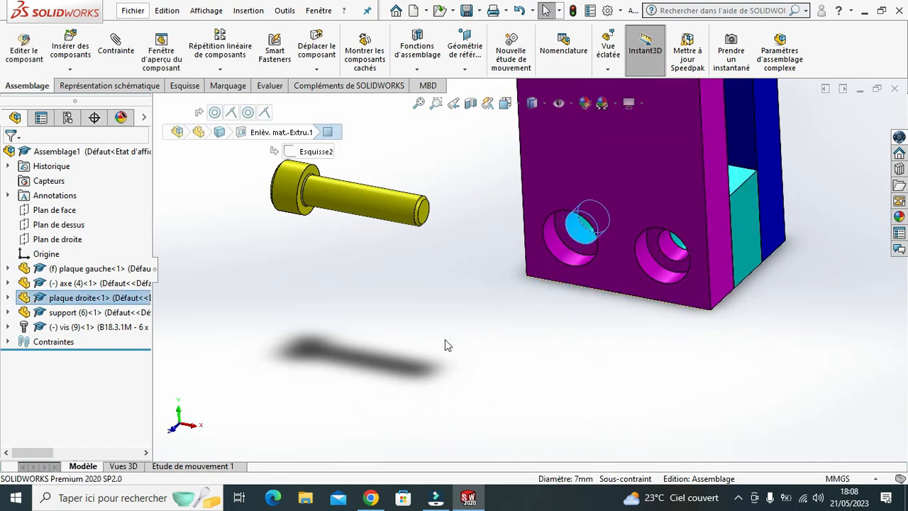
pyautogui.click(115, 44)
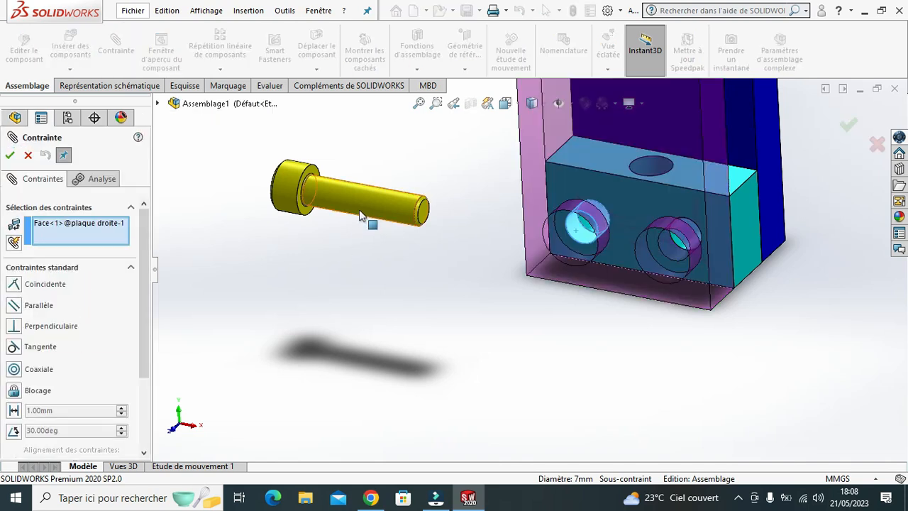
pyautogui.click(360, 213)
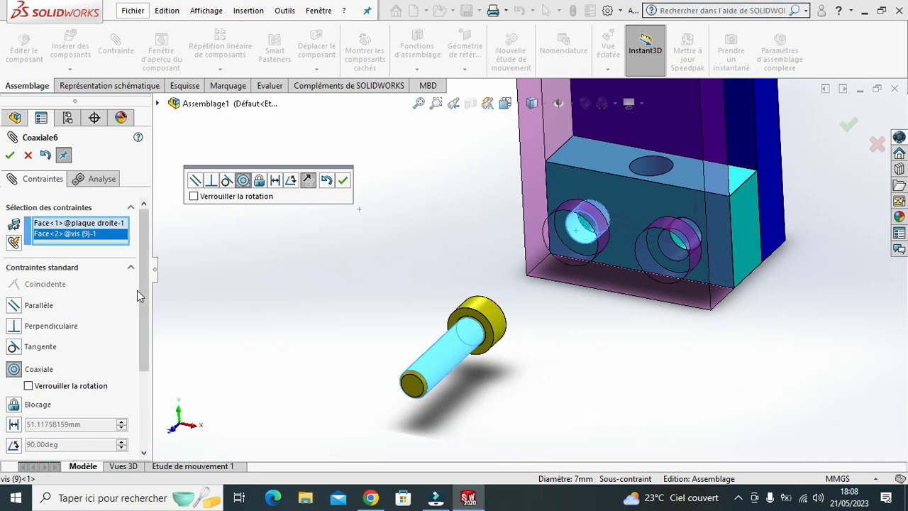
pyautogui.moveTo(145, 276); pyautogui.dragTo(159, 340)
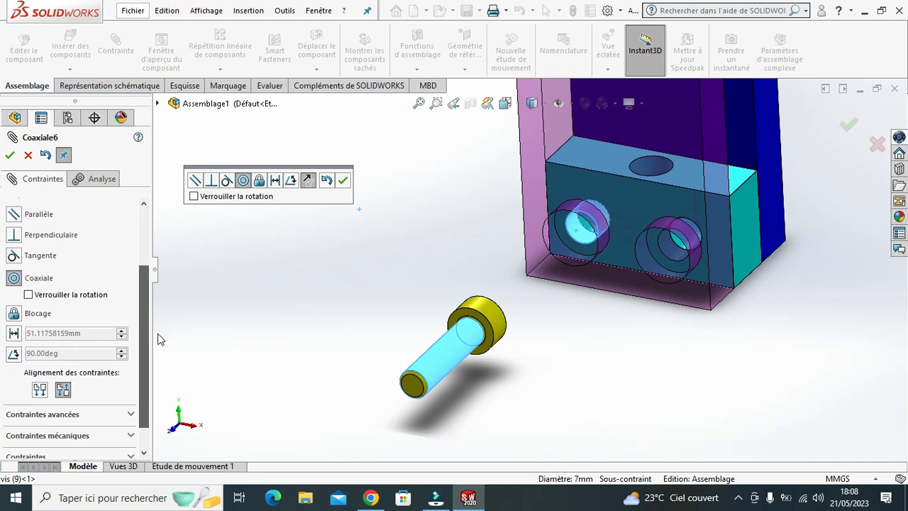
pyautogui.click(38, 391)
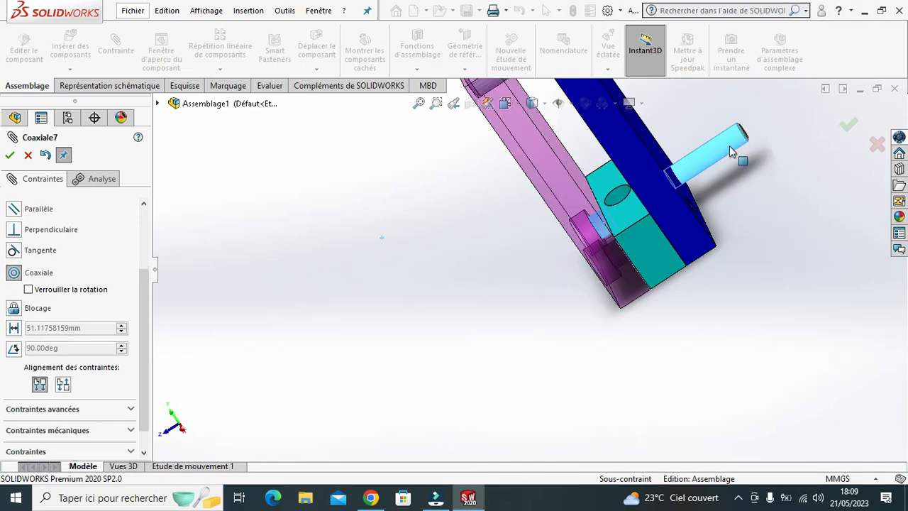
# - Slide vis (9) along its axis to the outer side of plaque droite and accept the coaxial mate
pyautogui.click(596, 243)
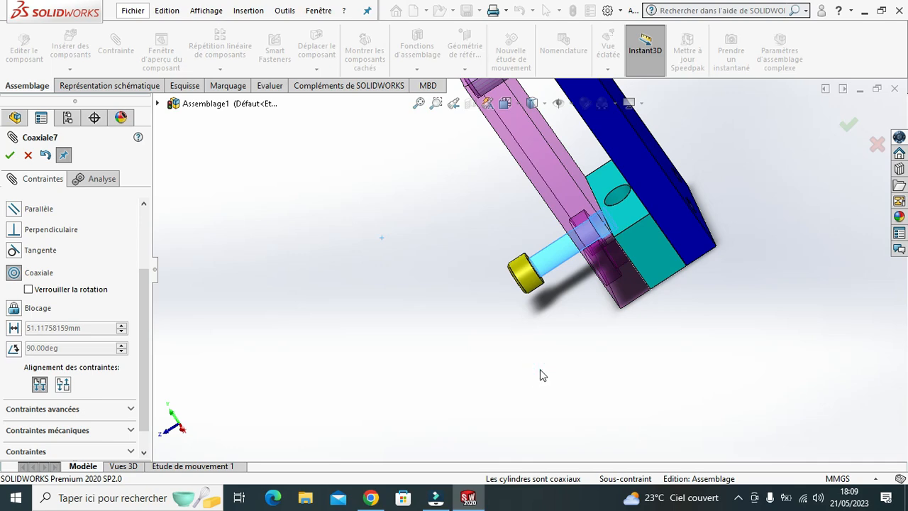
pyautogui.moveTo(543, 375); pyautogui.dragTo(596, 331, button='middle')
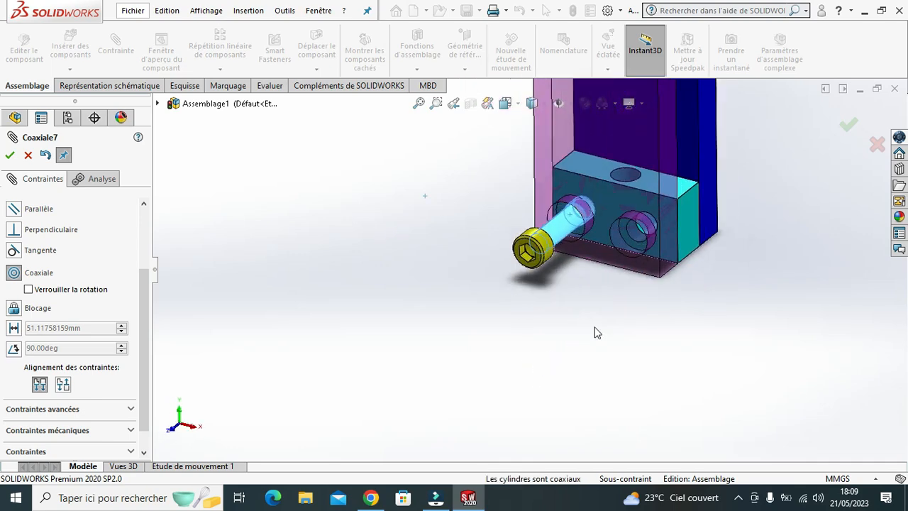
pyautogui.scroll(3, 596, 332)
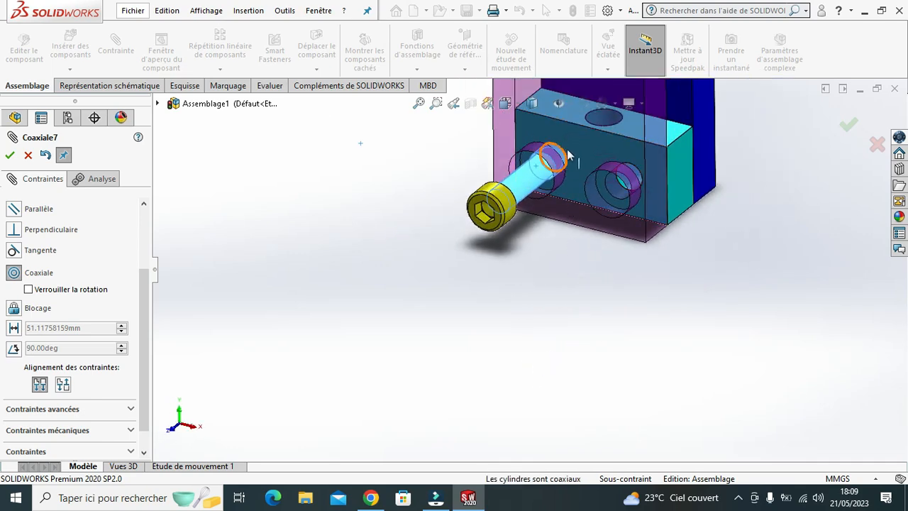
pyautogui.scroll(3, 560, 220)
pyautogui.click(520, 371)
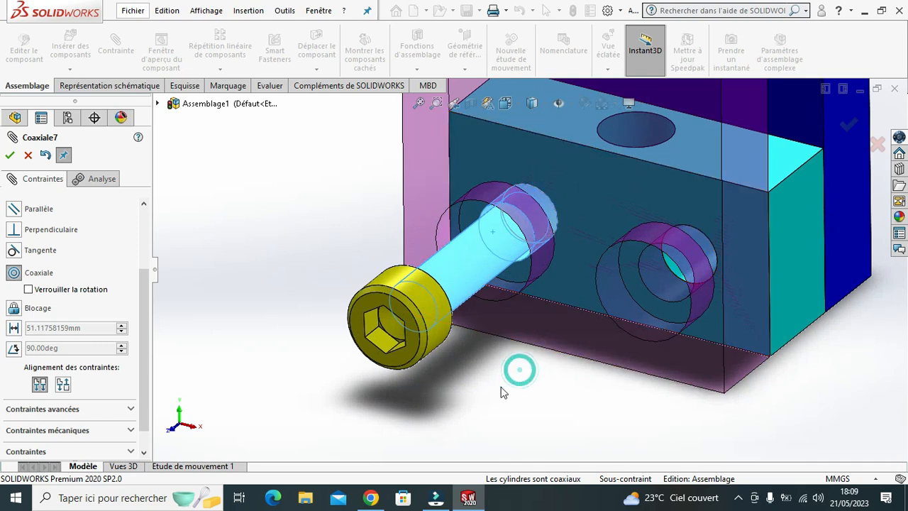
pyautogui.click(10, 156)
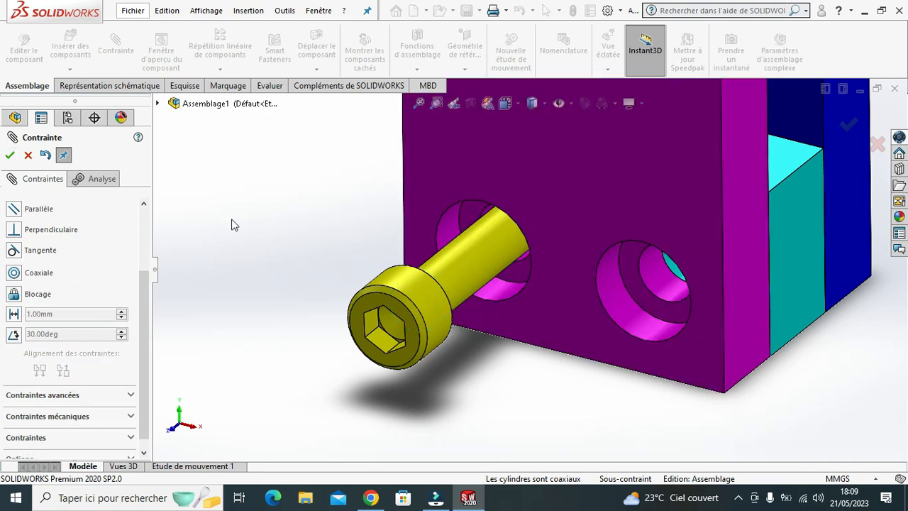
# - Add a coincident mate between the counterbore's bottom face in plaque droite and the underside of the vis (9) head, and finish mating
pyautogui.click(469, 217)
pyautogui.scroll(-2, 316, 200)
pyautogui.moveTo(316, 200); pyautogui.dragTo(416, 263, button='middle')
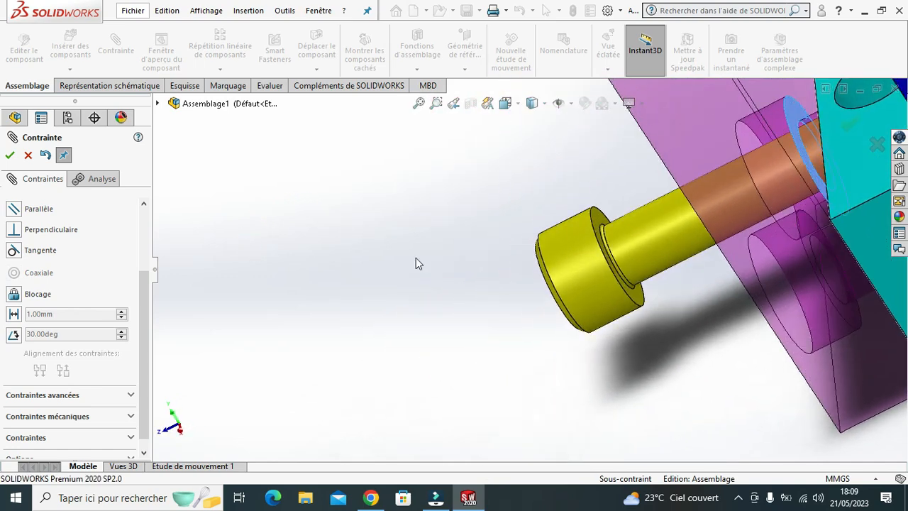
pyautogui.click(600, 229)
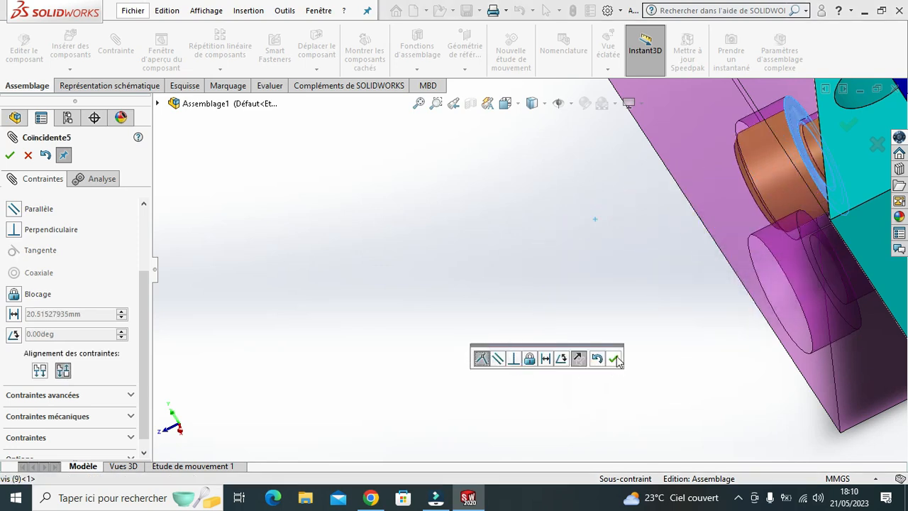
pyautogui.click(615, 359)
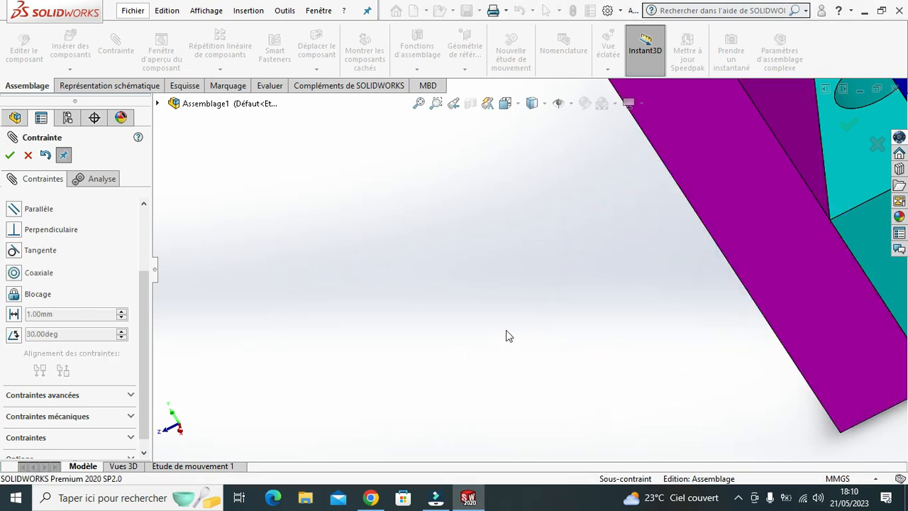
pyautogui.scroll(3, 506, 336)
pyautogui.moveTo(422, 298); pyautogui.dragTo(499, 206, button='middle')
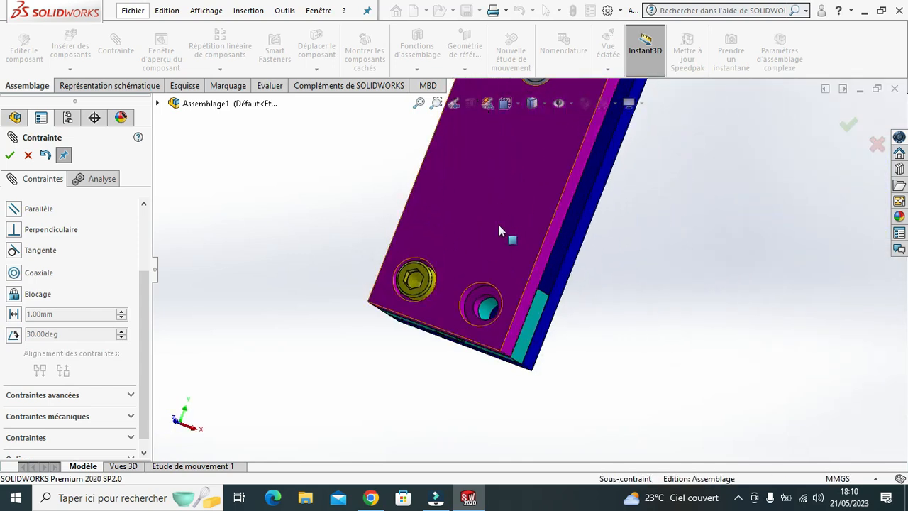
pyautogui.click(12, 155)
# - Insert a second screw vis (9) and place it in free space beside the lower end of plaque droite
pyautogui.click(69, 44)
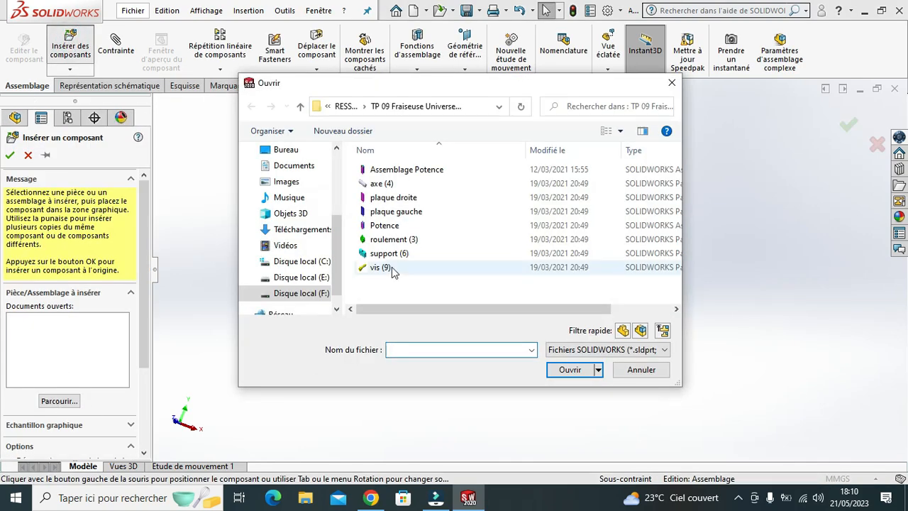
pyautogui.click(381, 267)
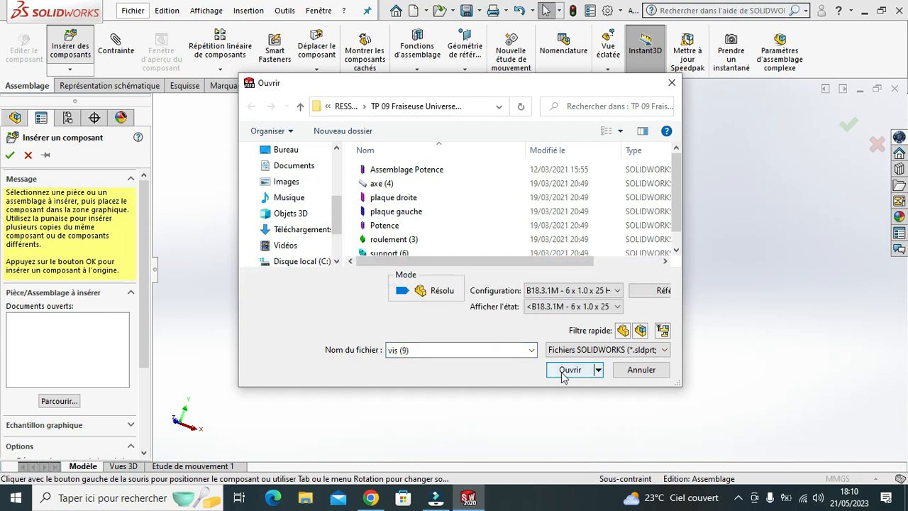
pyautogui.click(570, 370)
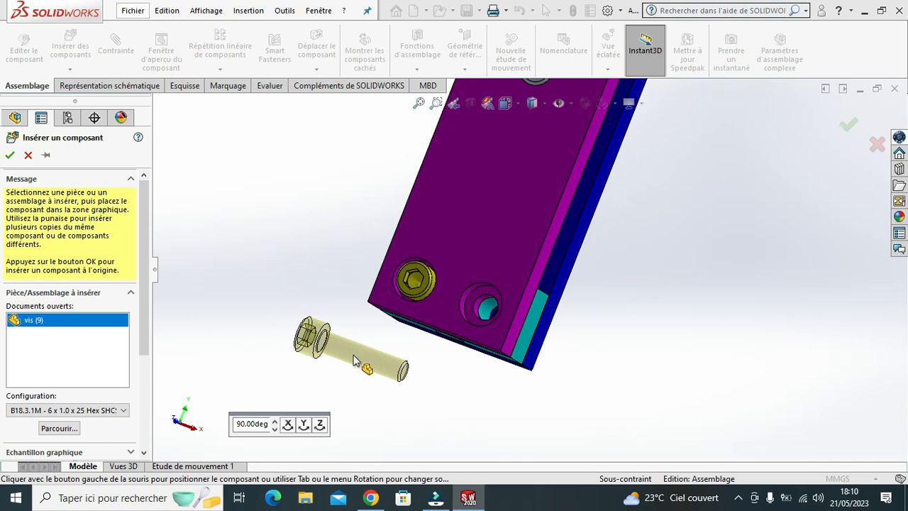
pyautogui.click(332, 358)
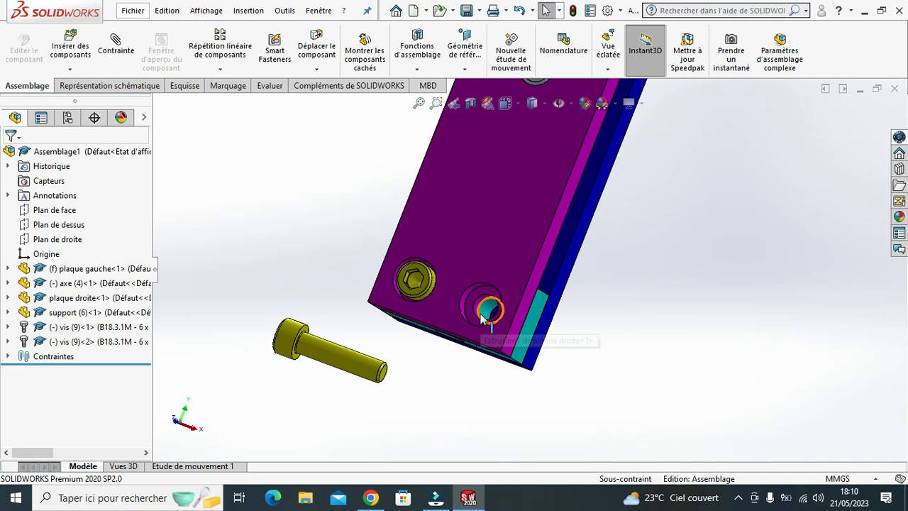
# - Add a coaxial mate between the empty lower hole of plaque droite and the second vis (9) shank, flipping alignment and sliding the screw outside the plate
pyautogui.scroll(-1, 483, 319)
pyautogui.scroll(-1, 483, 319)
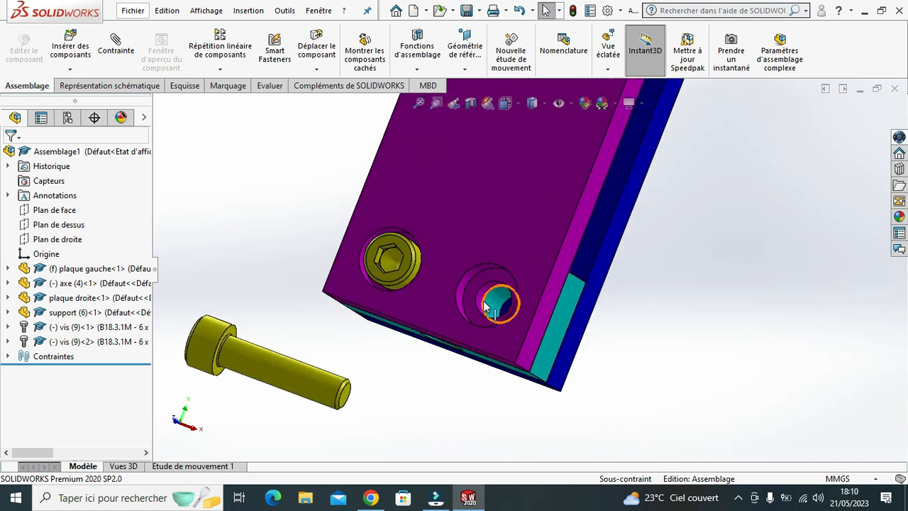
pyautogui.click(483, 302)
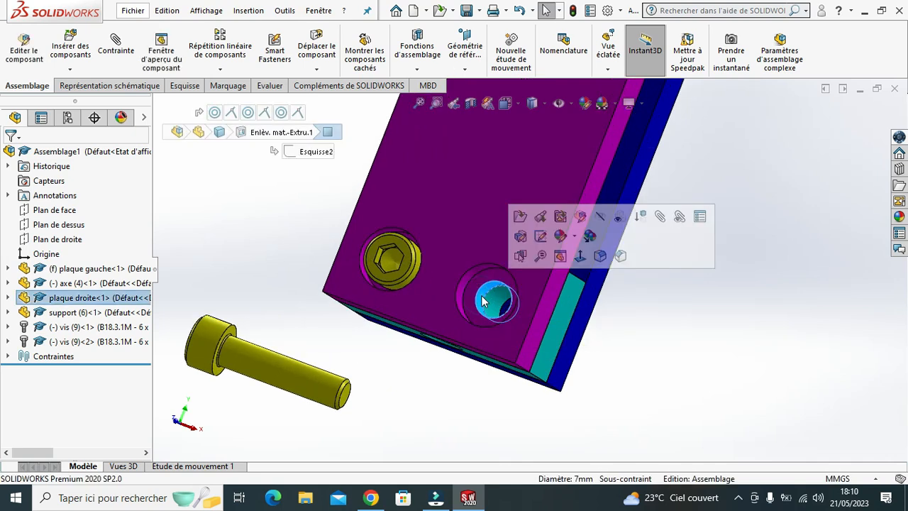
pyautogui.click(106, 50)
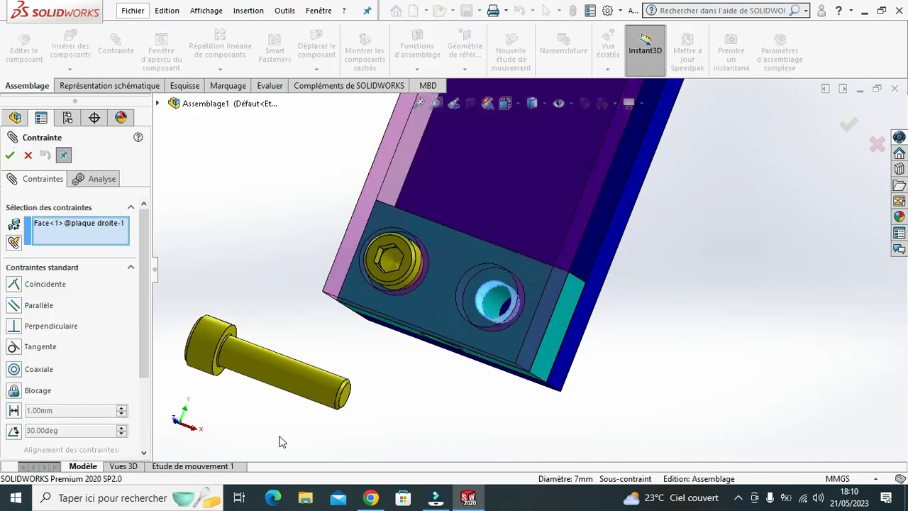
pyautogui.click(303, 387)
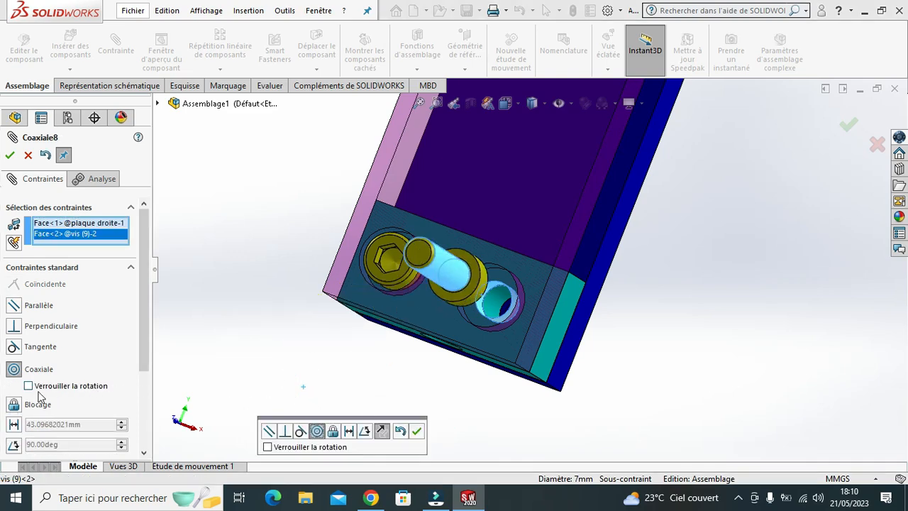
pyautogui.moveTo(142, 323); pyautogui.dragTo(147, 374)
pyautogui.click(39, 403)
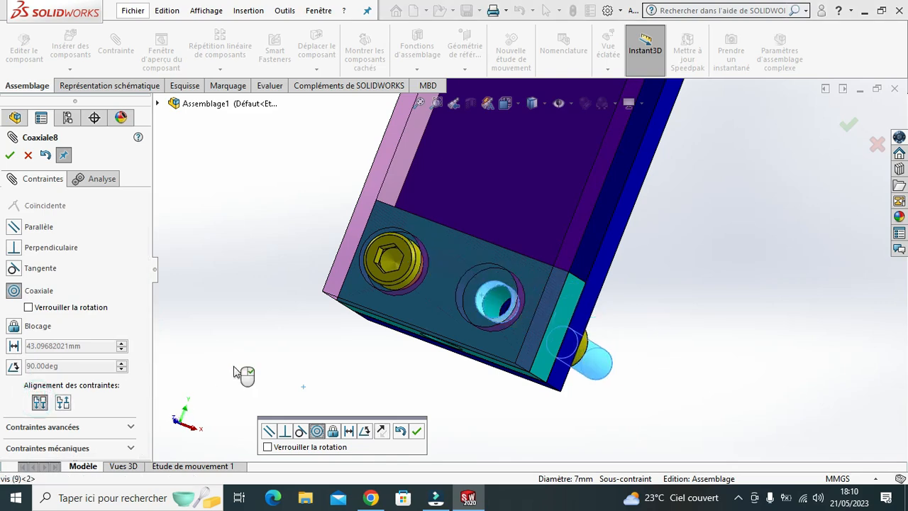
pyautogui.moveTo(595, 371); pyautogui.dragTo(357, 346)
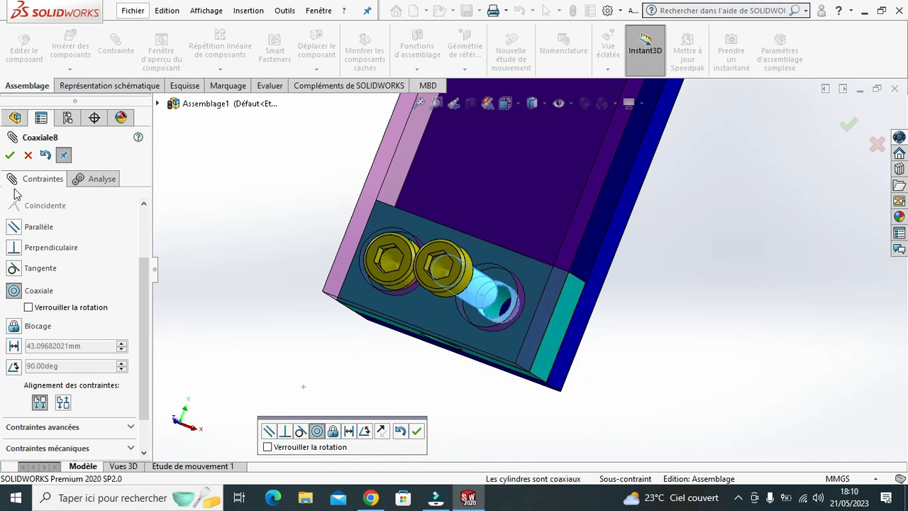
pyautogui.click(418, 432)
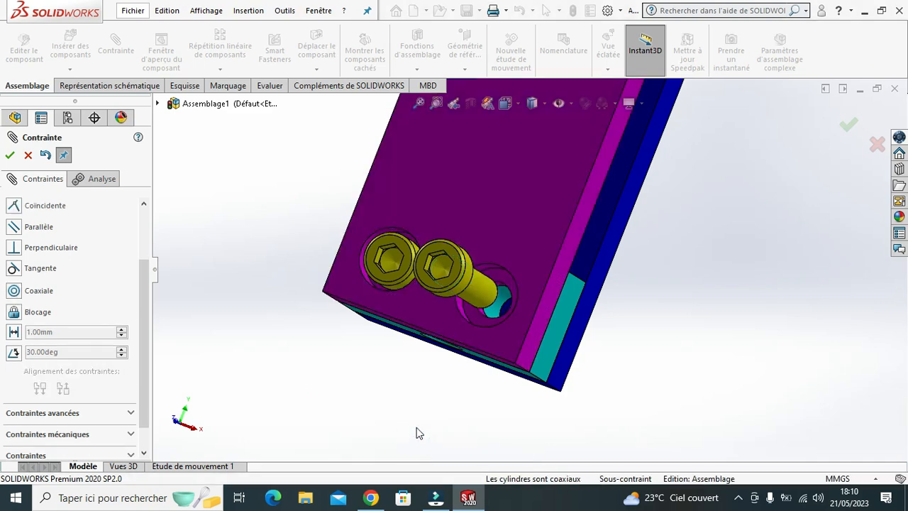
# - Add a coincident mate between the empty counterbore's bottom face in plaque droite and the underside of the second vis (9) head
pyautogui.click(490, 324)
pyautogui.moveTo(692, 324); pyautogui.dragTo(656, 333, button='middle')
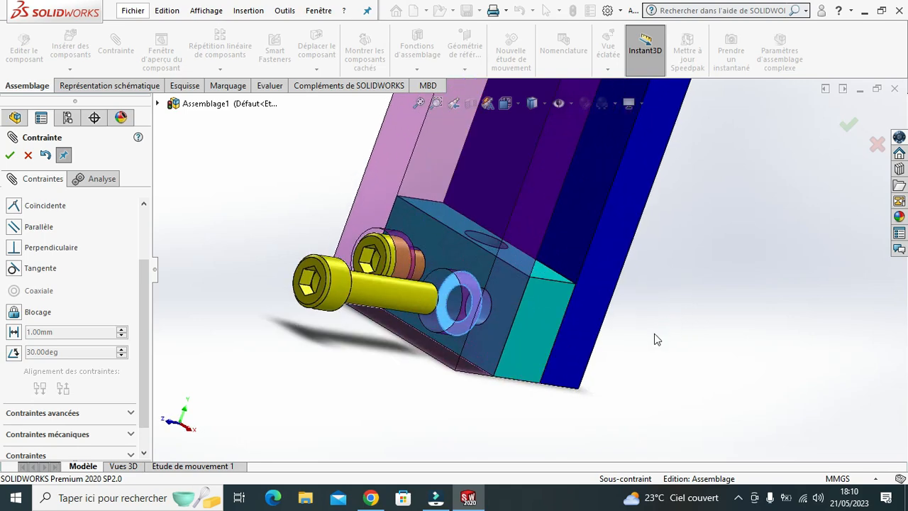
pyautogui.moveTo(734, 292); pyautogui.dragTo(618, 350, button='middle')
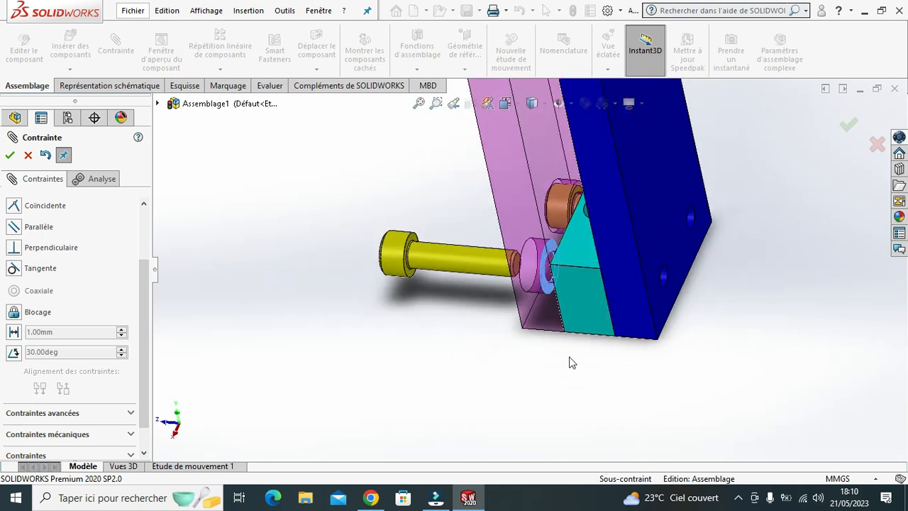
pyautogui.scroll(-5, 405, 252)
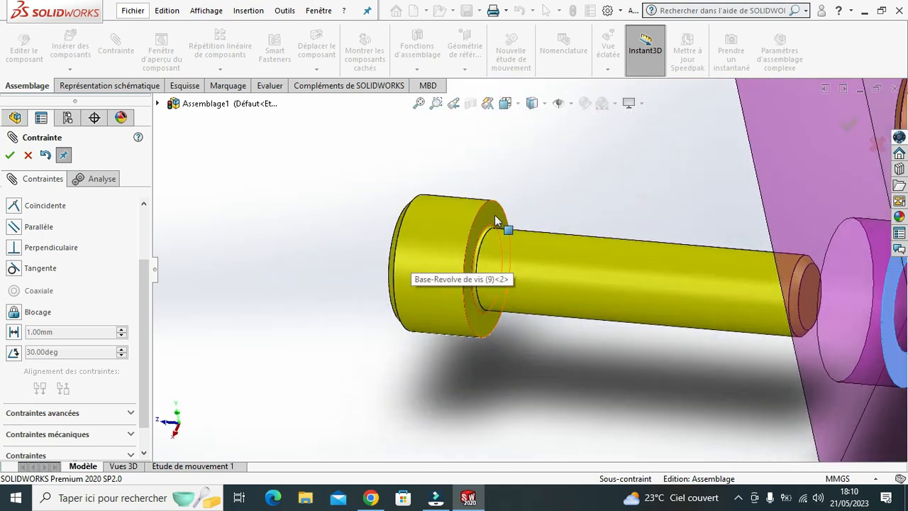
pyautogui.click(494, 215)
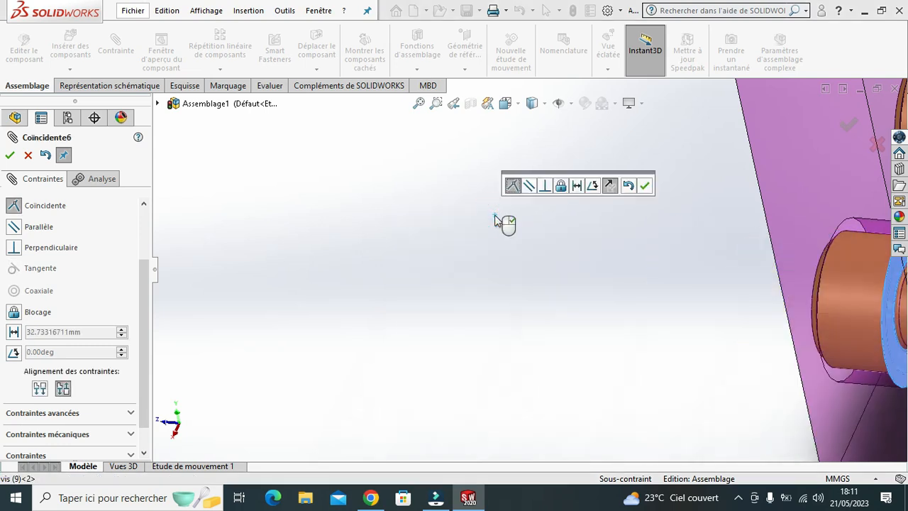
pyautogui.click(645, 185)
# - Show the whole assembly in trimetric view and finish mating
pyautogui.scroll(5, 668, 313)
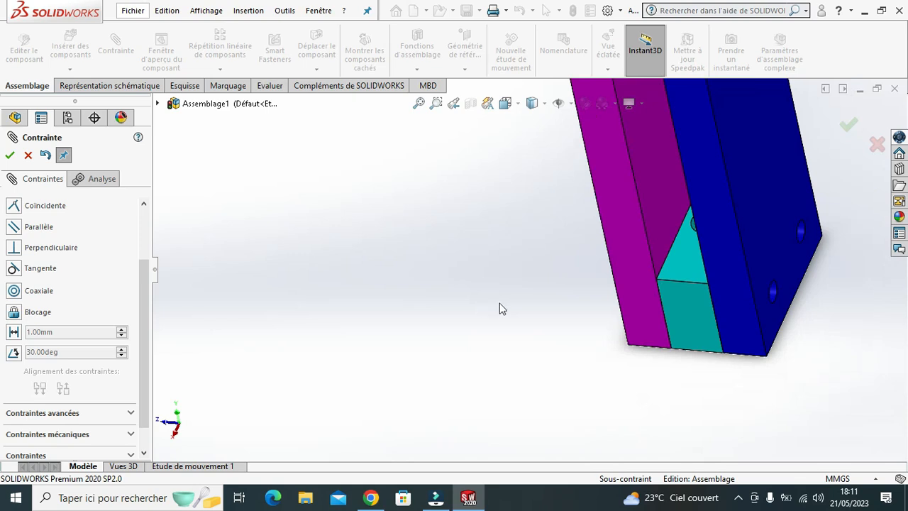
pyautogui.moveTo(827, 358); pyautogui.dragTo(574, 269, button='middle')
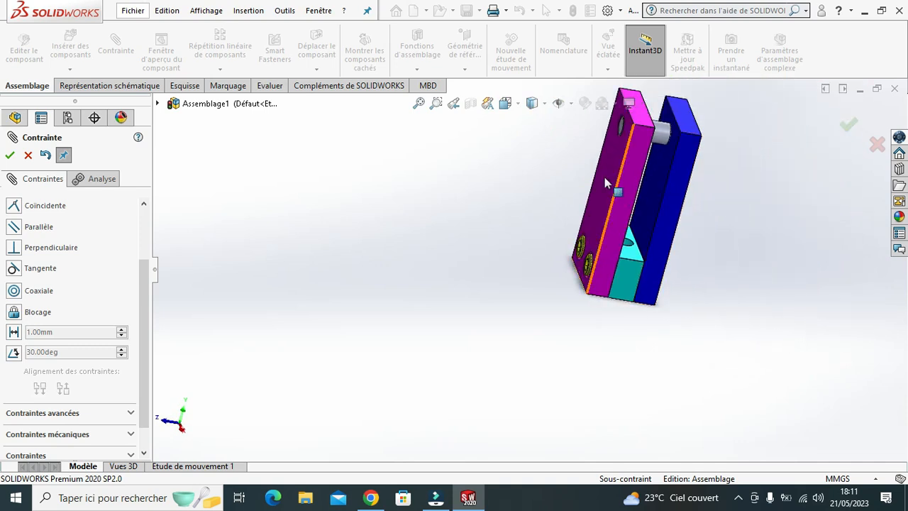
pyautogui.click(516, 104)
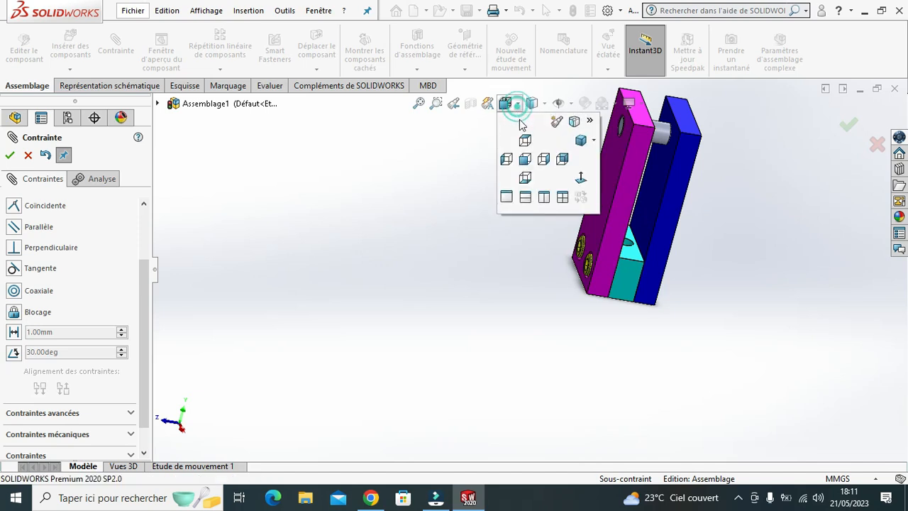
pyautogui.click(580, 141)
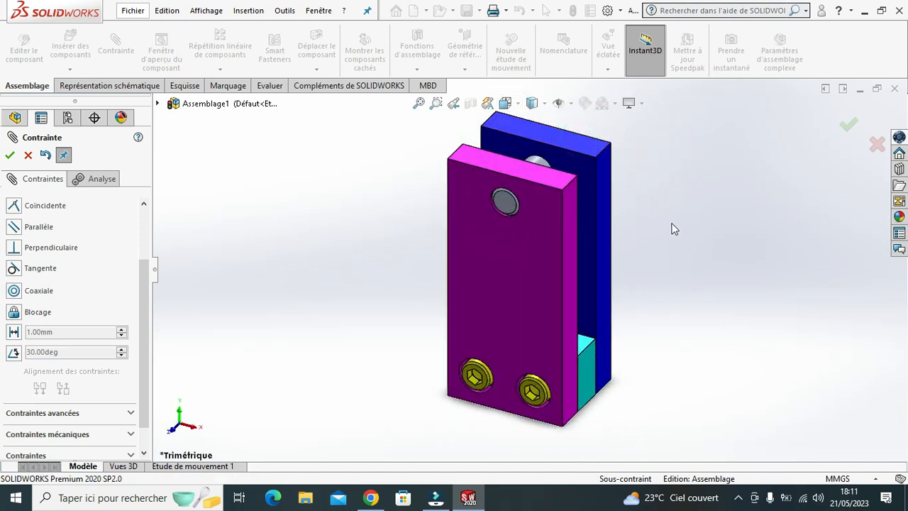
pyautogui.click(10, 154)
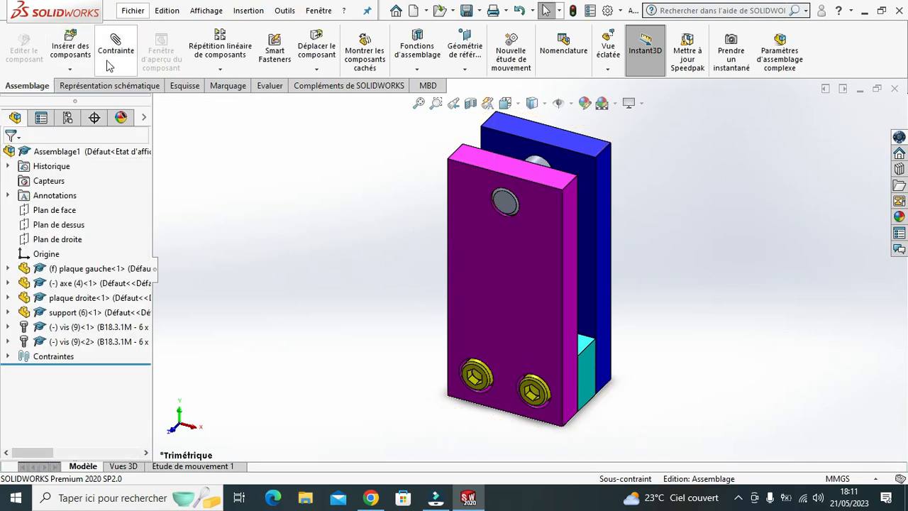
# - Insert the bearing roulement (3) and place it in free space beside the plates
pyautogui.click(61, 48)
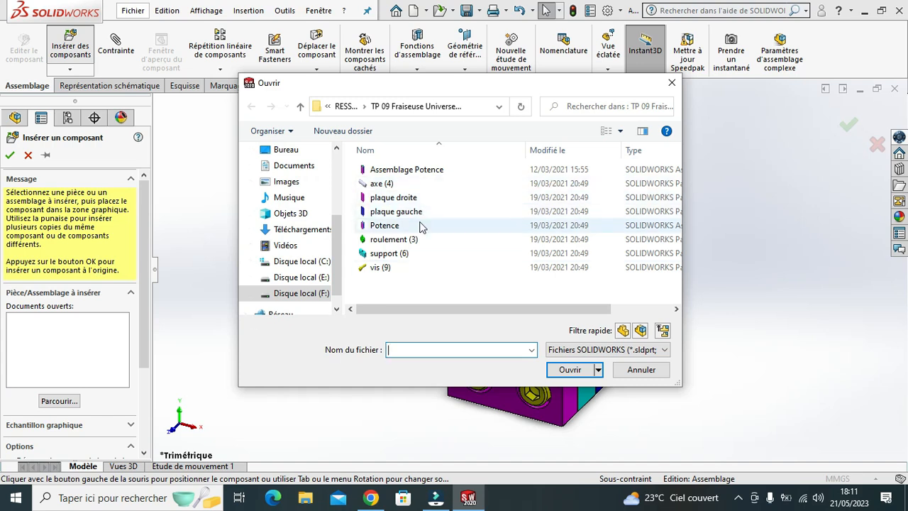
pyautogui.click(401, 239)
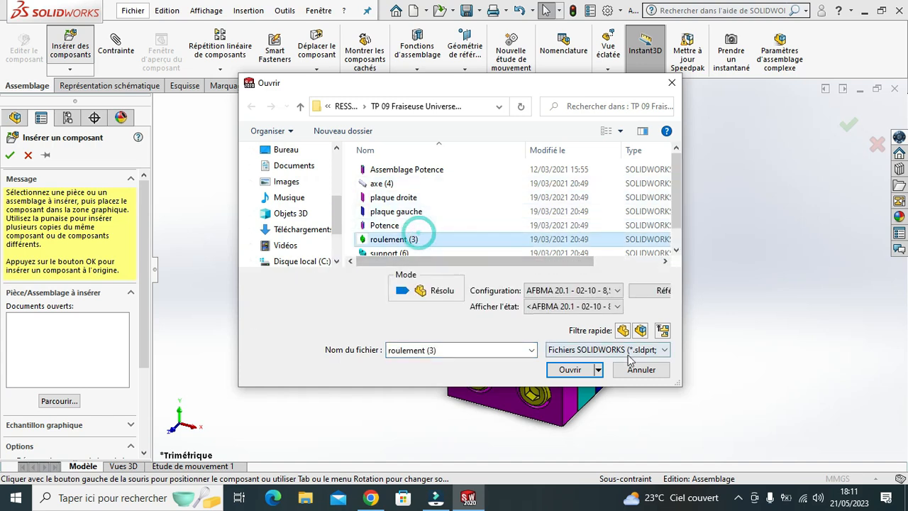
pyautogui.click(570, 370)
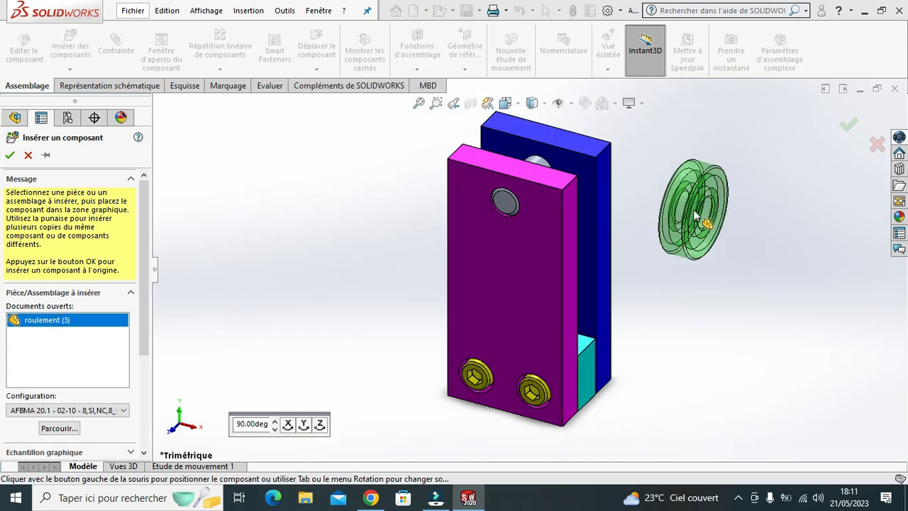
pyautogui.click(695, 217)
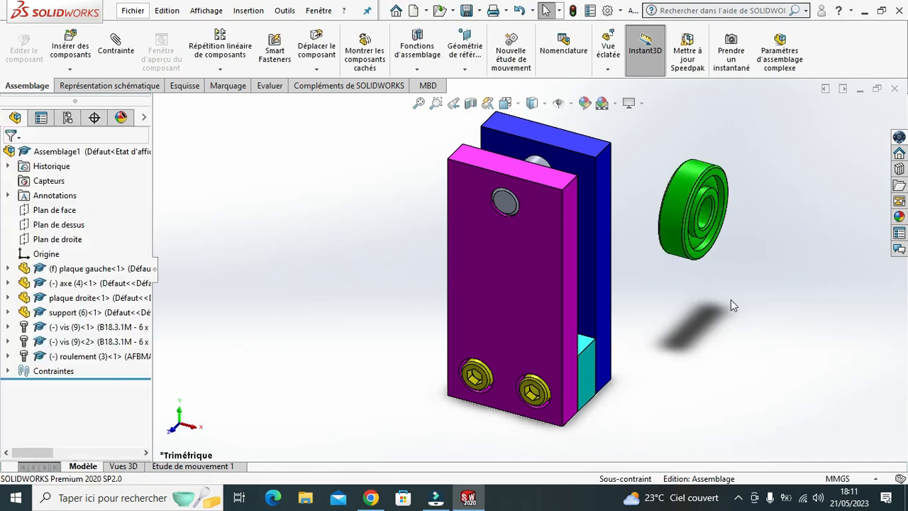
# - Add a coaxial mate between the inner bore of roulement (3) and the cylindrical face of axe (4)
pyautogui.click(707, 214)
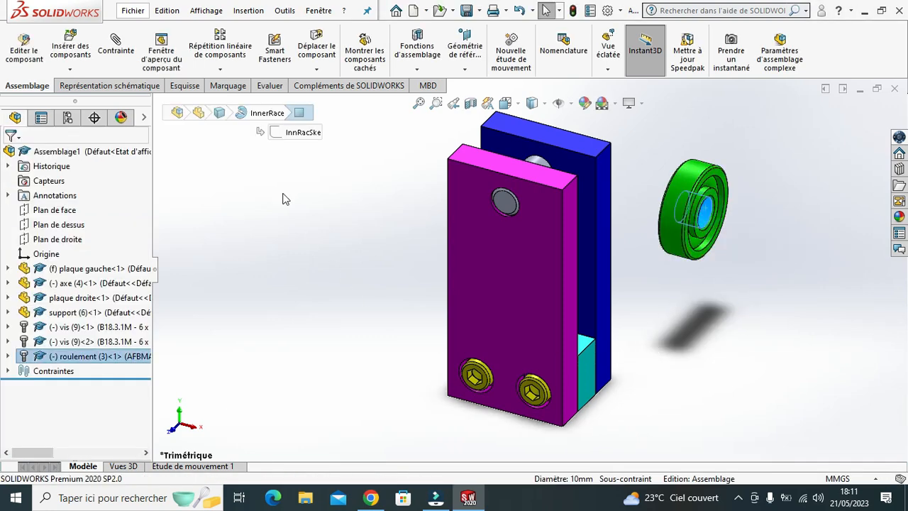
pyautogui.click(116, 51)
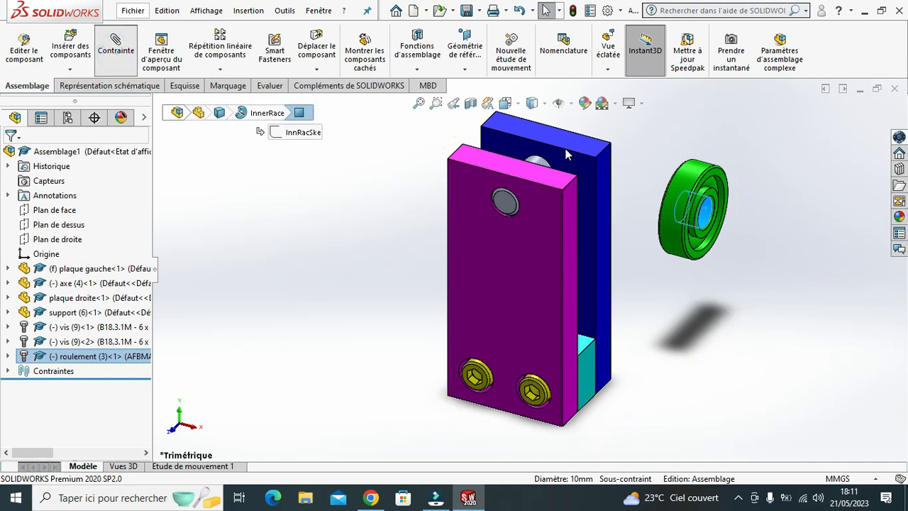
pyautogui.scroll(-3, 554, 153)
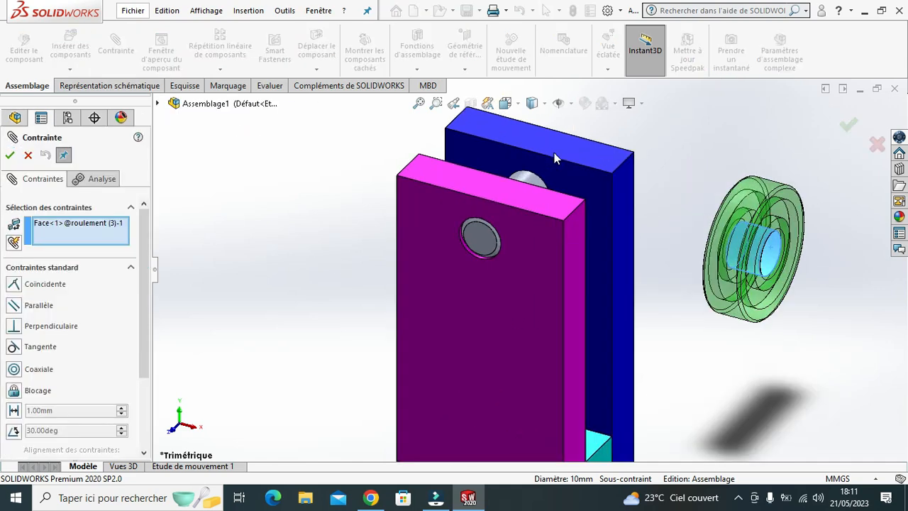
pyautogui.click(525, 181)
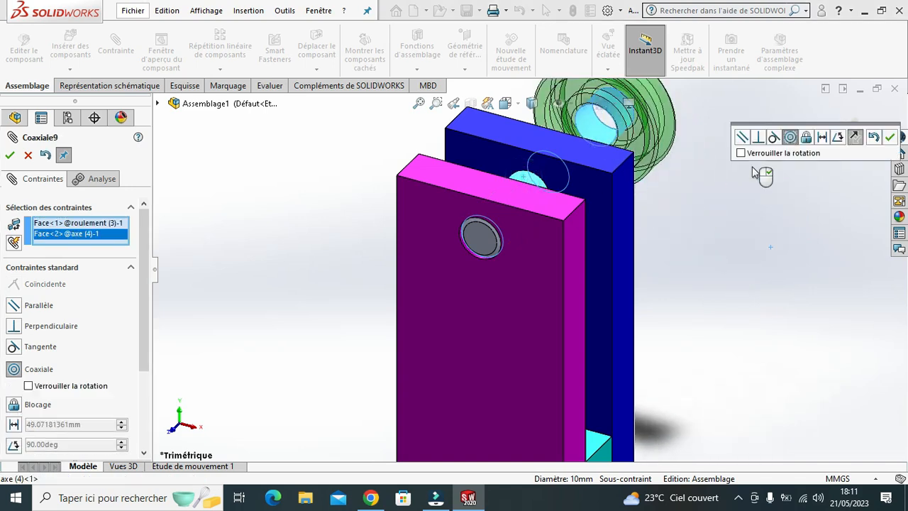
pyautogui.click(890, 140)
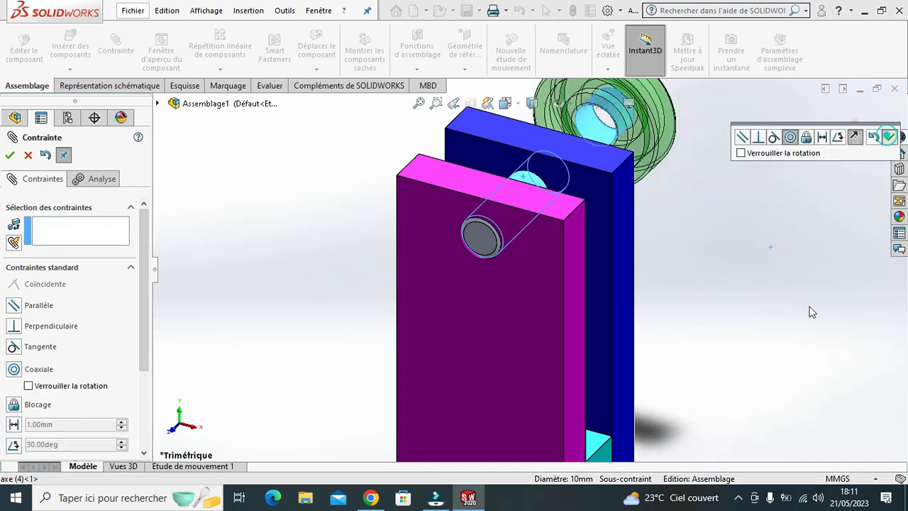
pyautogui.moveTo(660, 153); pyautogui.dragTo(500, 288)
pyautogui.moveTo(643, 243); pyautogui.dragTo(750, 171)
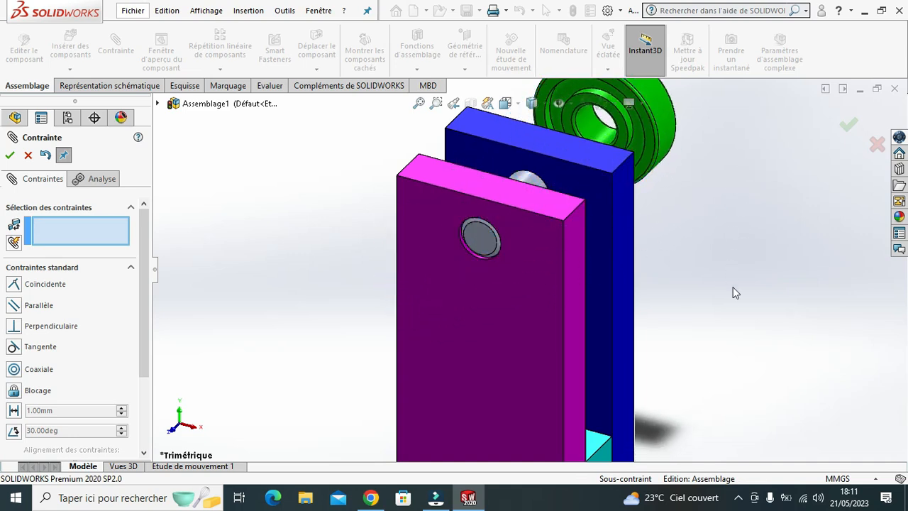
# - Add an advanced distance mate of 1 mm between the inner ring's side face on roulement (3) and the inner face of plaque droite
pyautogui.scroll(2, 737, 308)
pyautogui.moveTo(748, 324); pyautogui.dragTo(721, 361, button='middle')
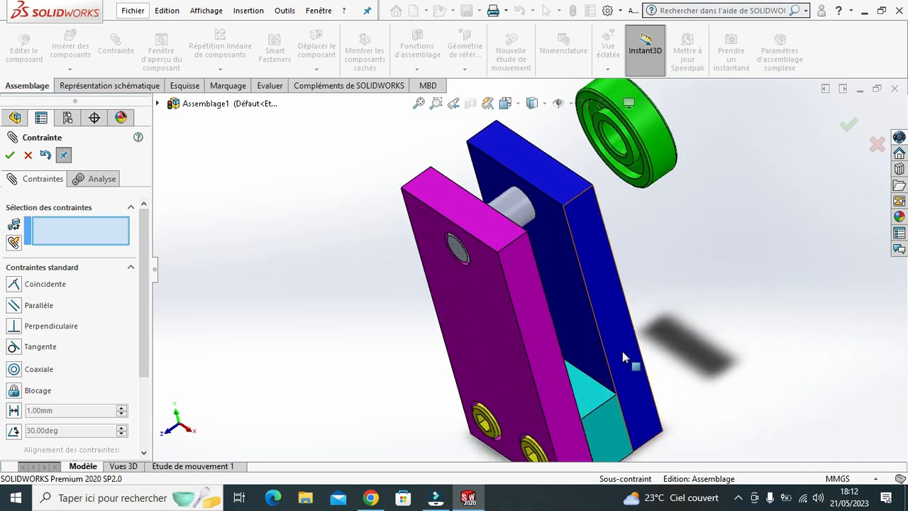
pyautogui.scroll(-1, 623, 350)
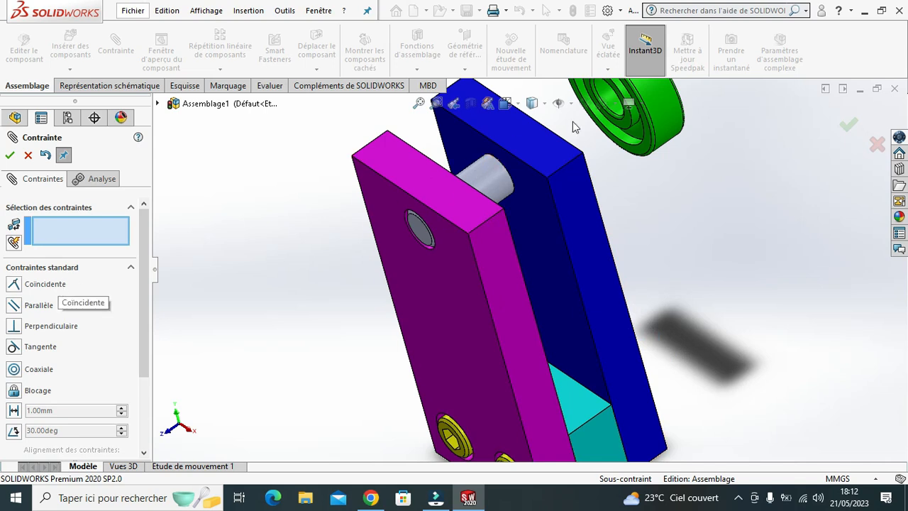
pyautogui.click(624, 124)
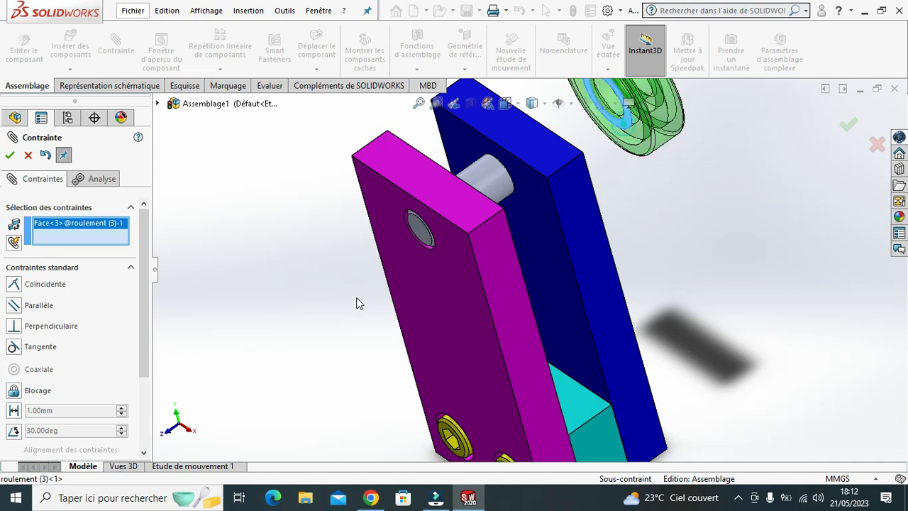
pyautogui.scroll(-5, 141, 268)
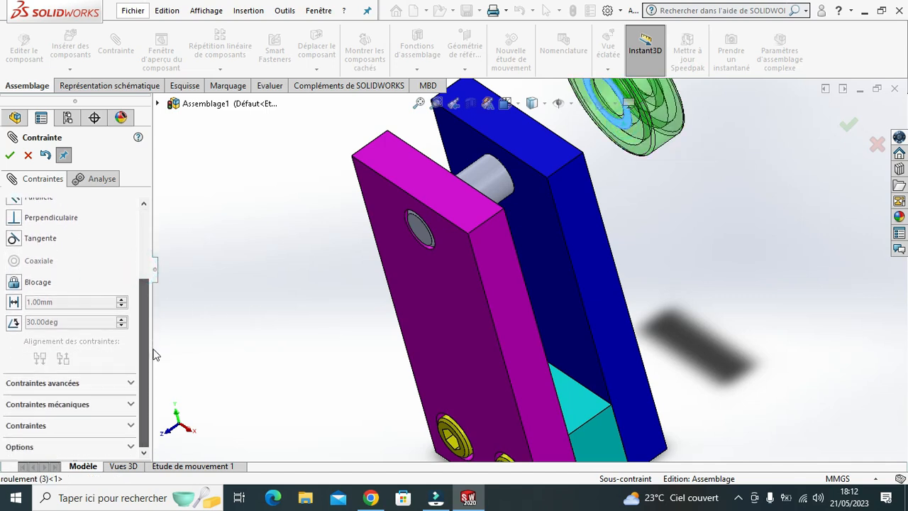
pyautogui.click(82, 384)
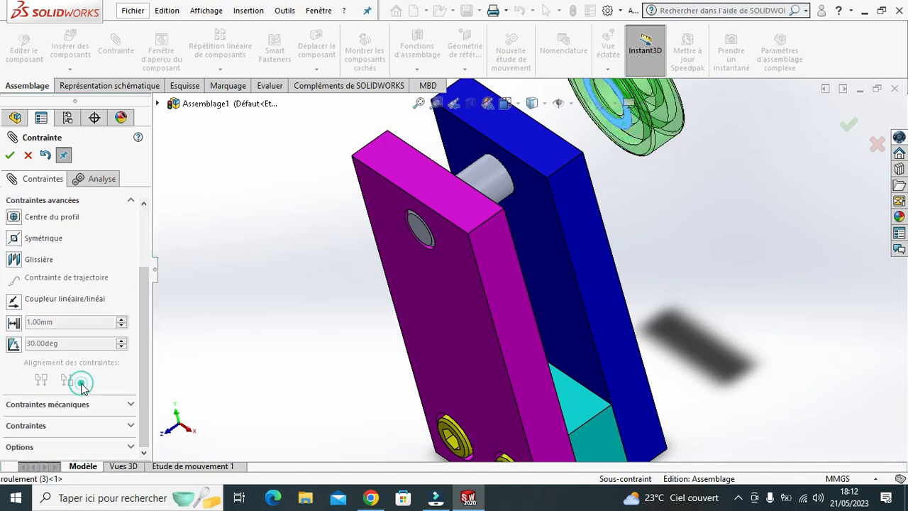
pyautogui.click(12, 324)
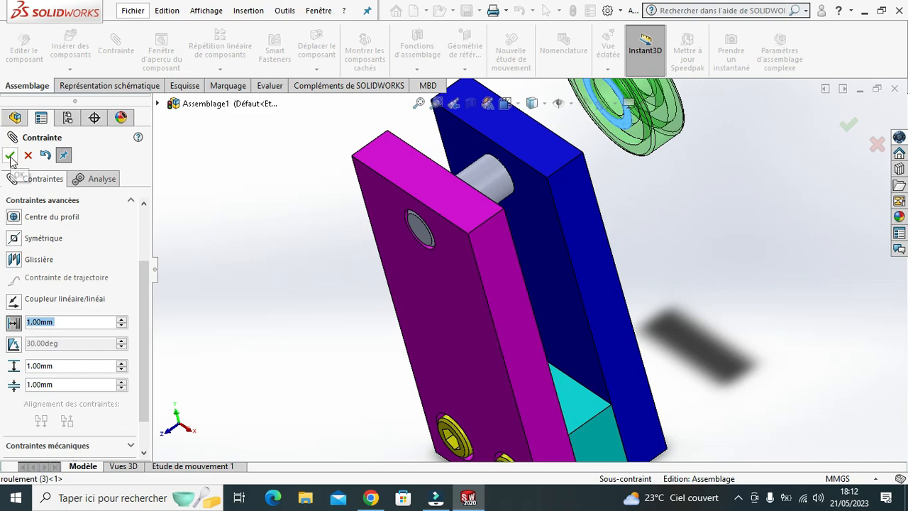
pyautogui.moveTo(810, 301); pyautogui.dragTo(775, 323, button='middle')
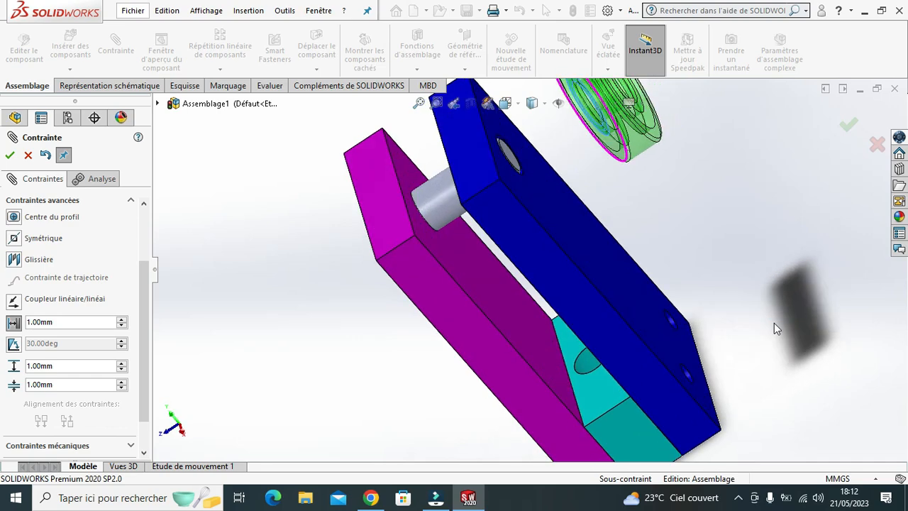
pyautogui.click(475, 271)
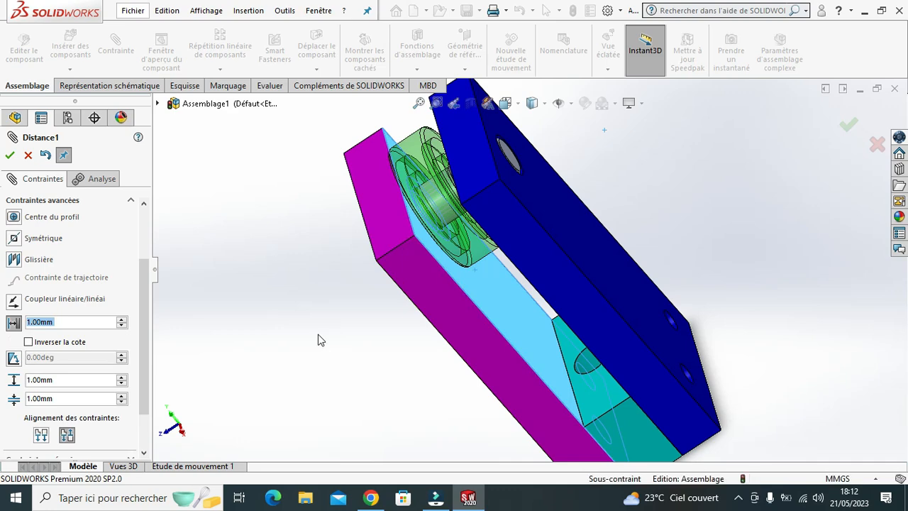
pyautogui.moveTo(319, 338); pyautogui.dragTo(330, 325, button='middle')
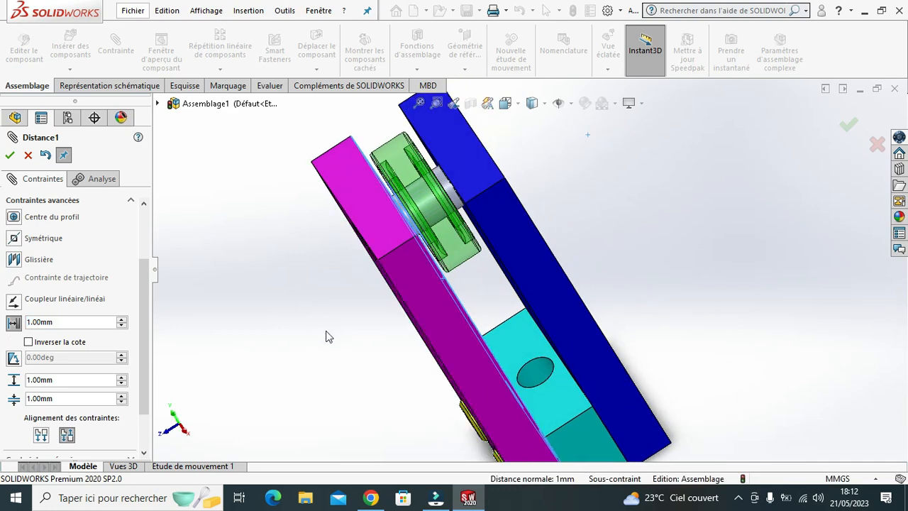
pyautogui.click(10, 156)
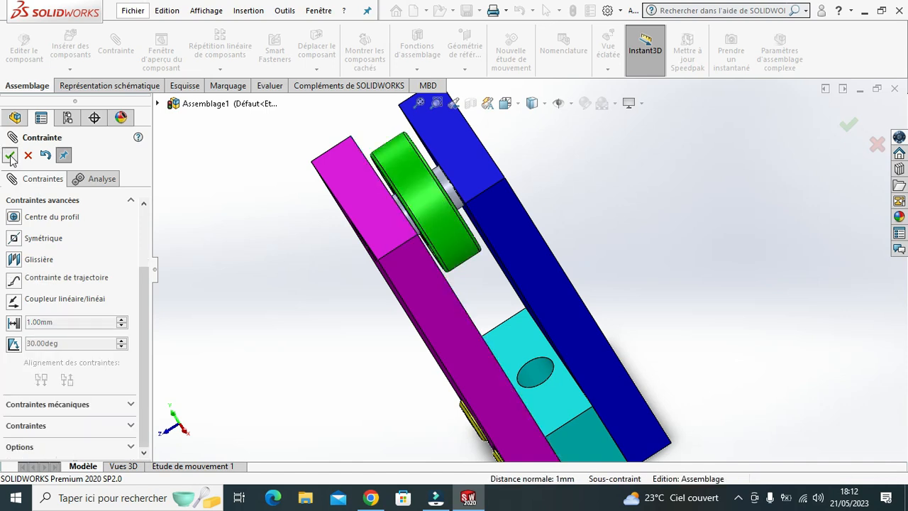
pyautogui.click(10, 156)
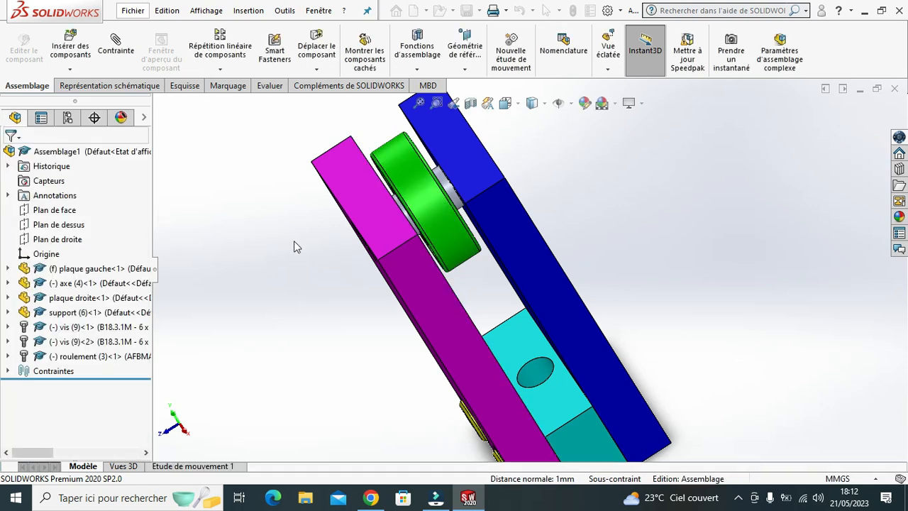
# - Edit the distance mate between roulement (3) and plaque droite, setting its distance to 1.5 mm, and finish mating
pyautogui.click(457, 243)
pyautogui.scroll(-4, 457, 243)
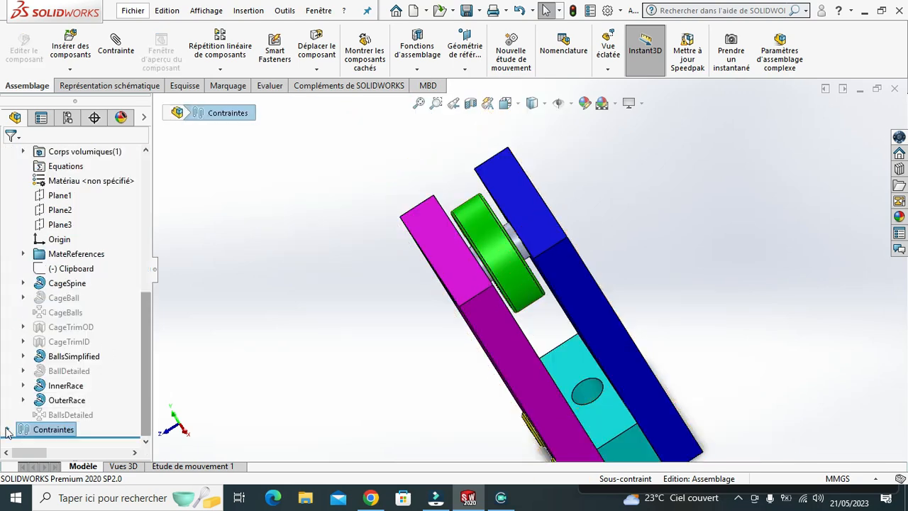
pyautogui.click(7, 430)
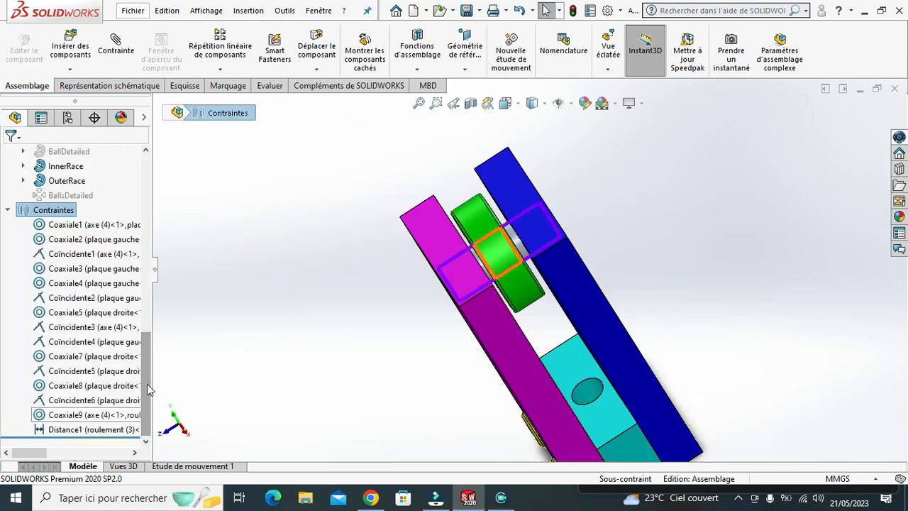
pyautogui.click(62, 430)
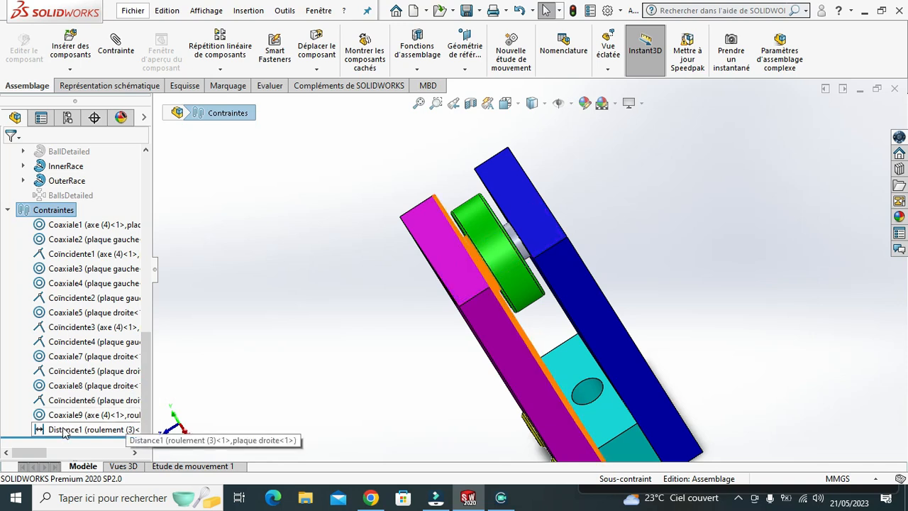
pyautogui.click(63, 431)
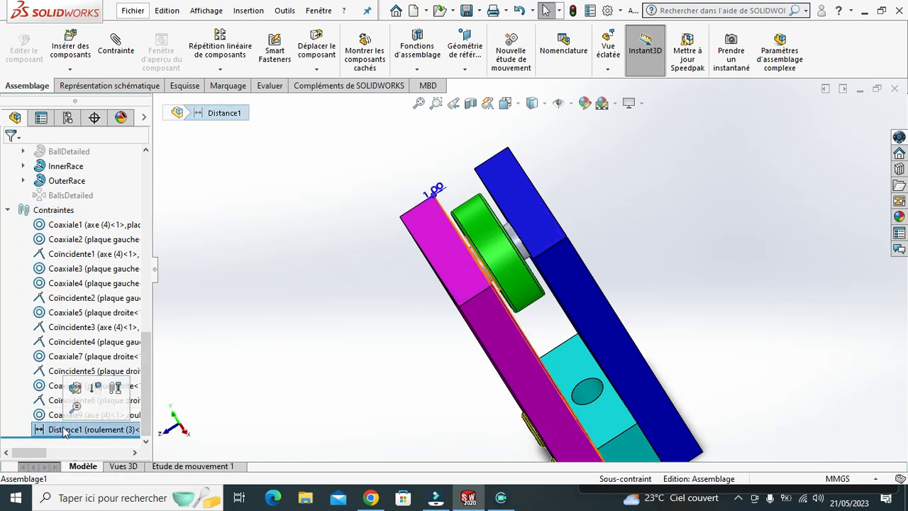
pyautogui.click(76, 389)
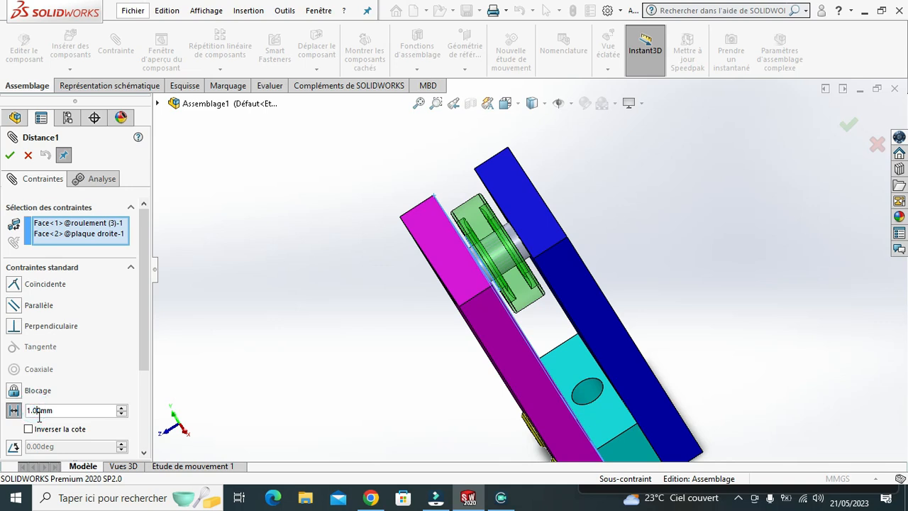
pyautogui.write('5')
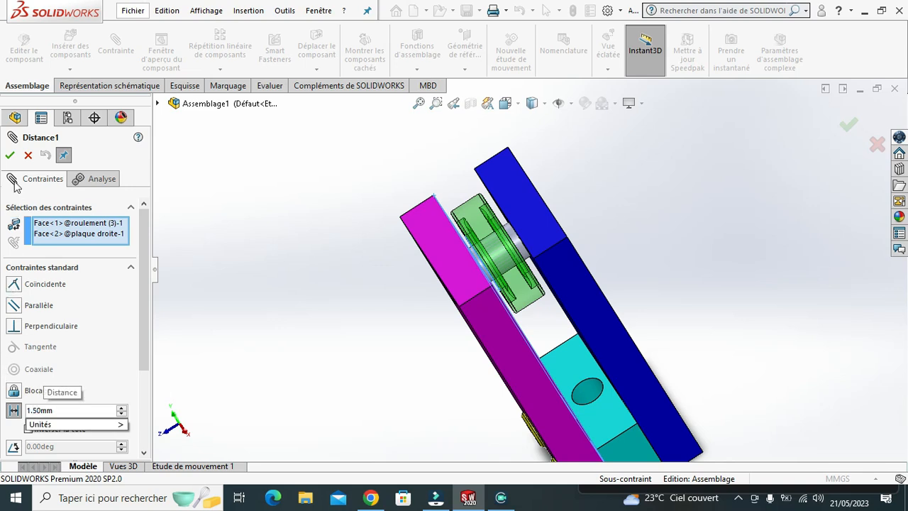
pyautogui.press('Return')
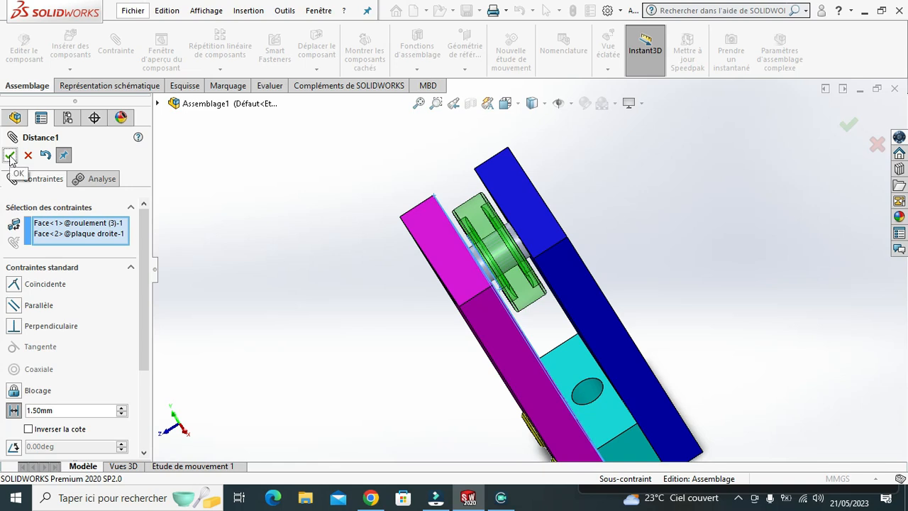
pyautogui.click(10, 156)
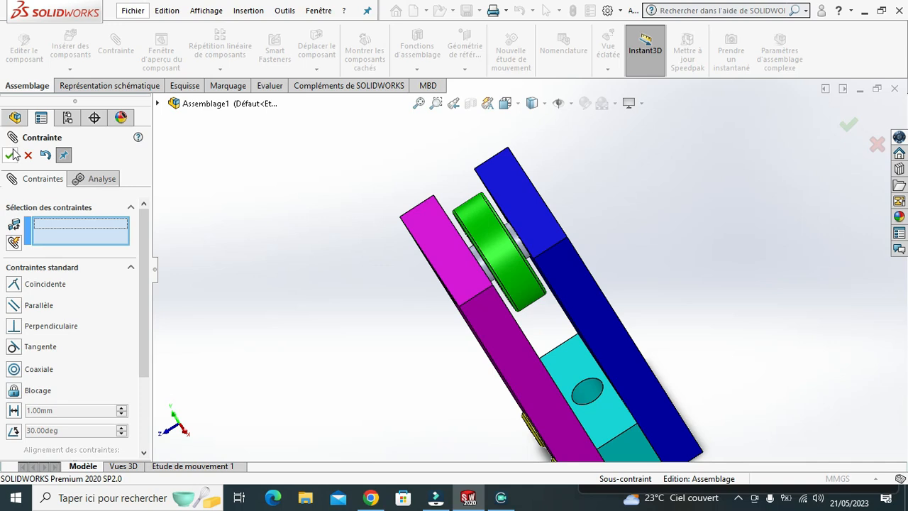
pyautogui.click(10, 156)
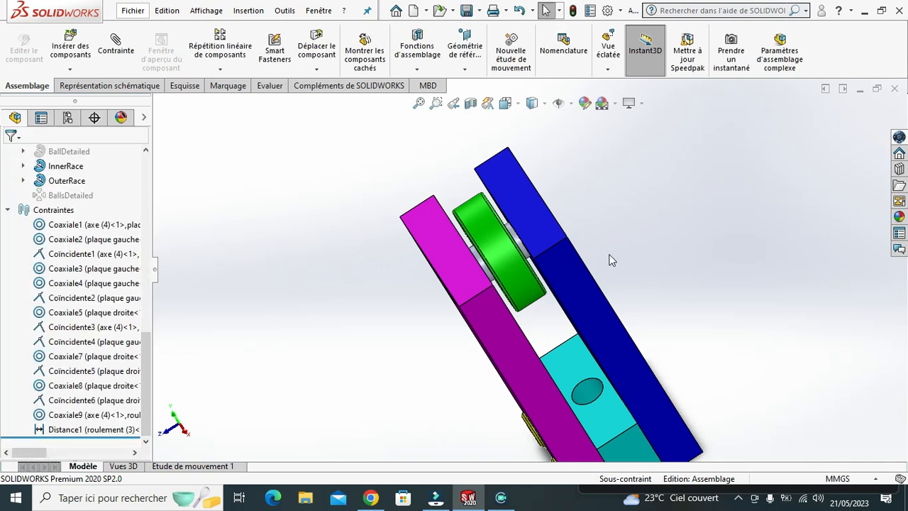